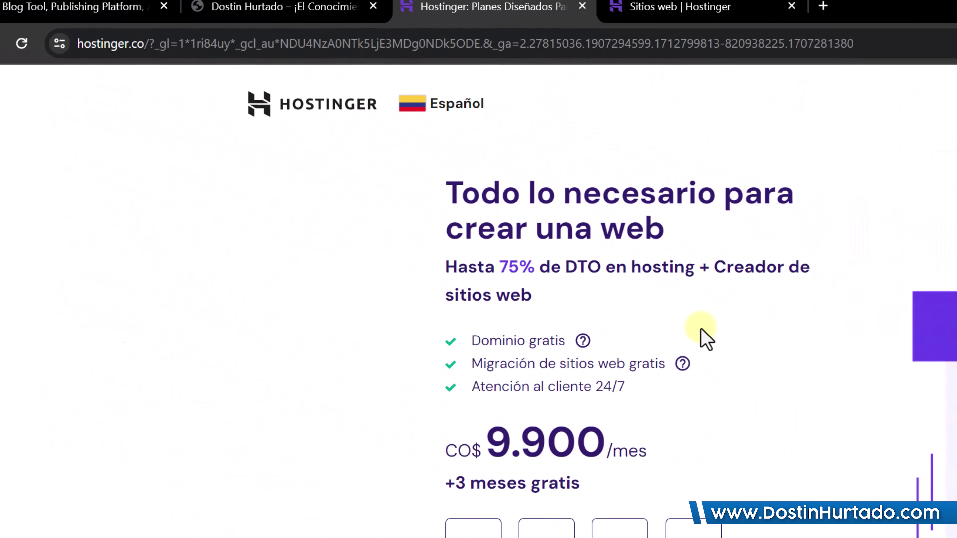
Step: Open the WordPress.org recommended hosting page and examine the description of Hostinger
{"action": "left_click", "coordinate": [145, 10]}
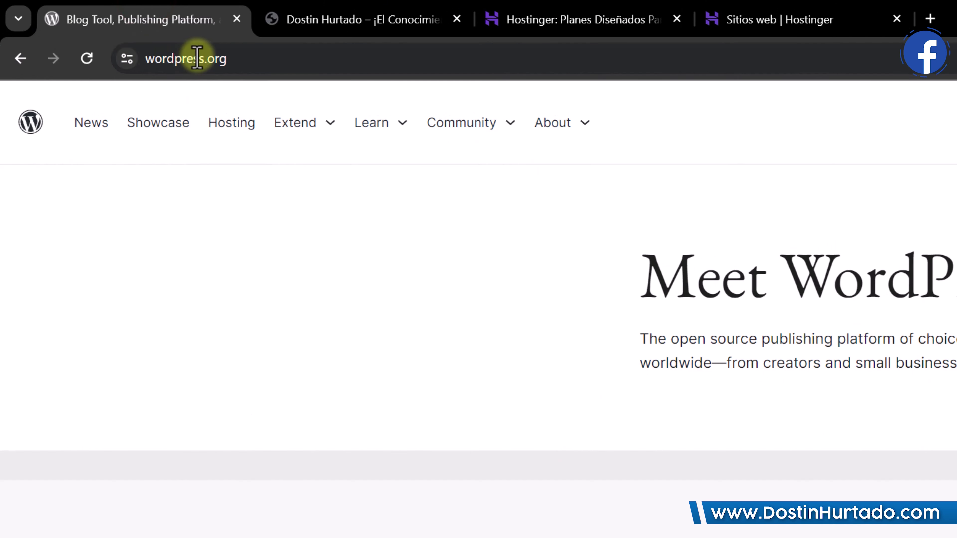
{"action": "left_click", "coordinate": [238, 125]}
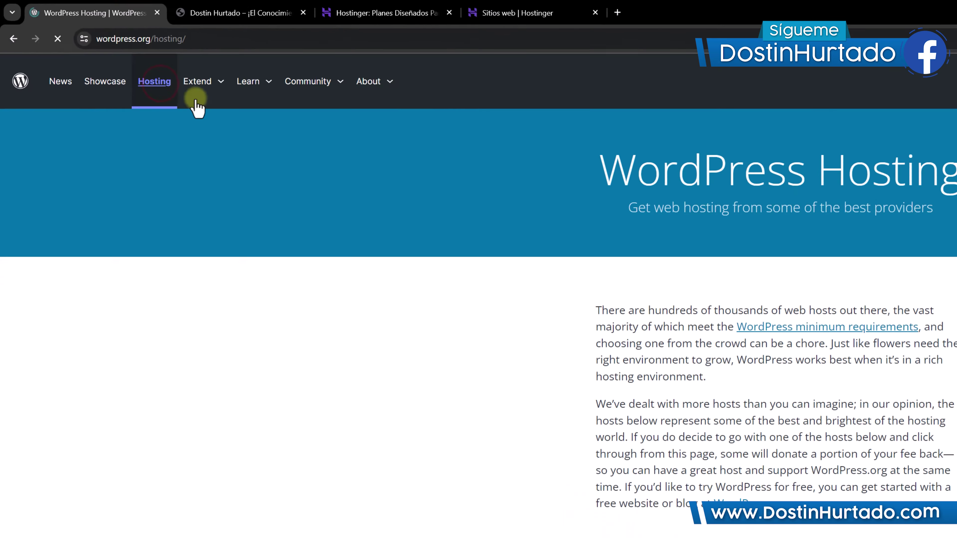
{"action": "scroll", "coordinate": [434, 239], "scroll_direction": "down", "scroll_amount": 10}
{"action": "left_click_drag", "start_coordinate": [489, 324], "coordinate": [377, 275]}
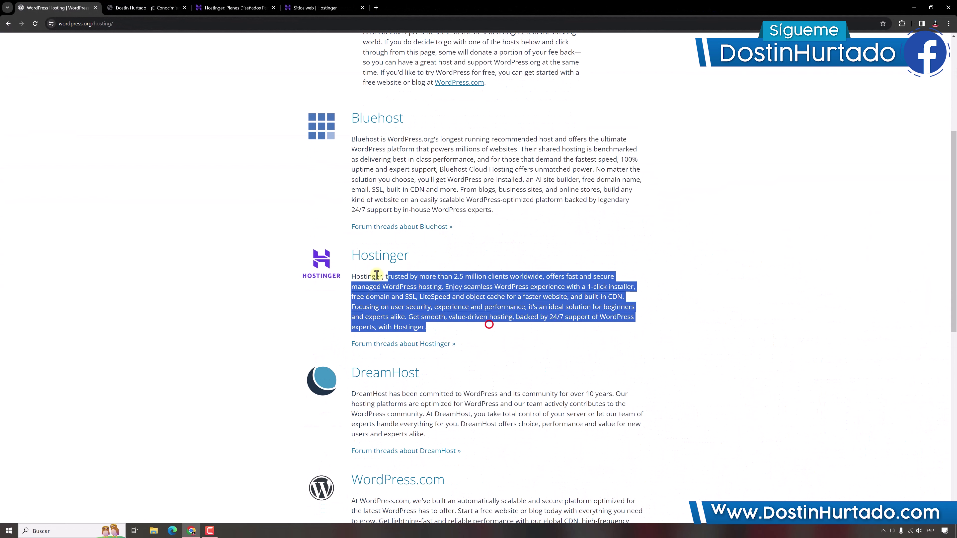
{"action": "left_click", "coordinate": [468, 299]}
Step: Switch to the Hostinger home page and look over its hosting offer
{"action": "left_click", "coordinate": [243, 5]}
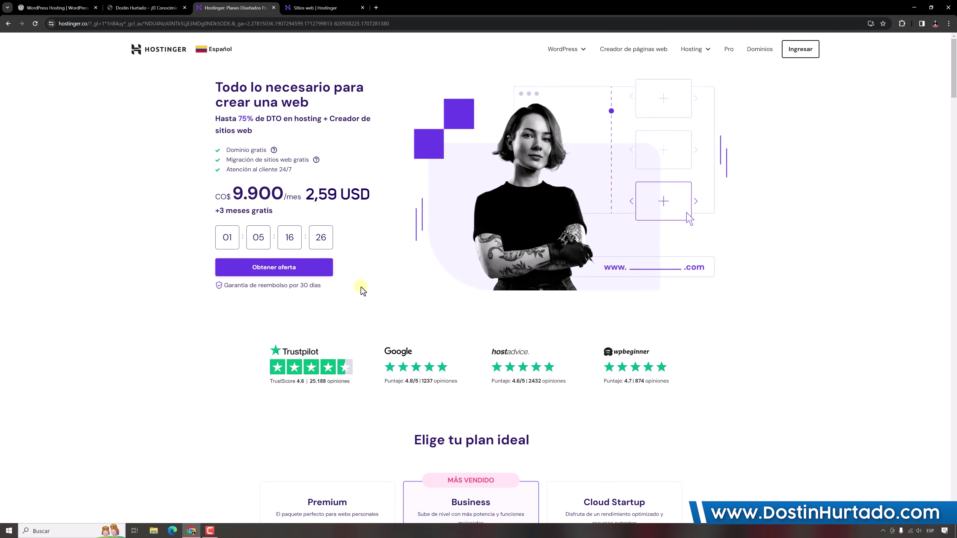
{"action": "scroll", "coordinate": [361, 288], "scroll_direction": "down", "scroll_amount": 2}
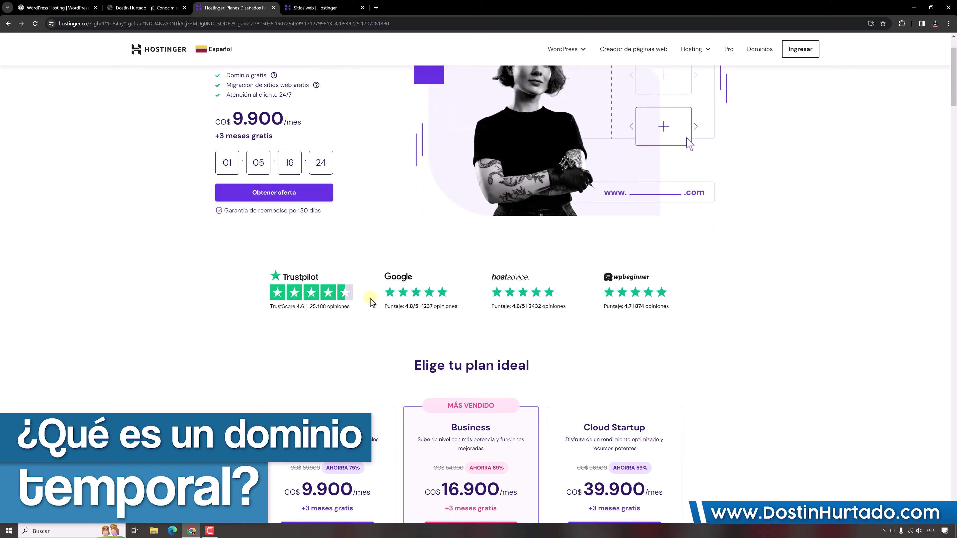
{"action": "scroll", "coordinate": [372, 302], "scroll_direction": "up", "scroll_amount": 2}
Step: Switch to the example course website and examine its domain name, the .com extension and the full web address
{"action": "left_click", "coordinate": [172, 5]}
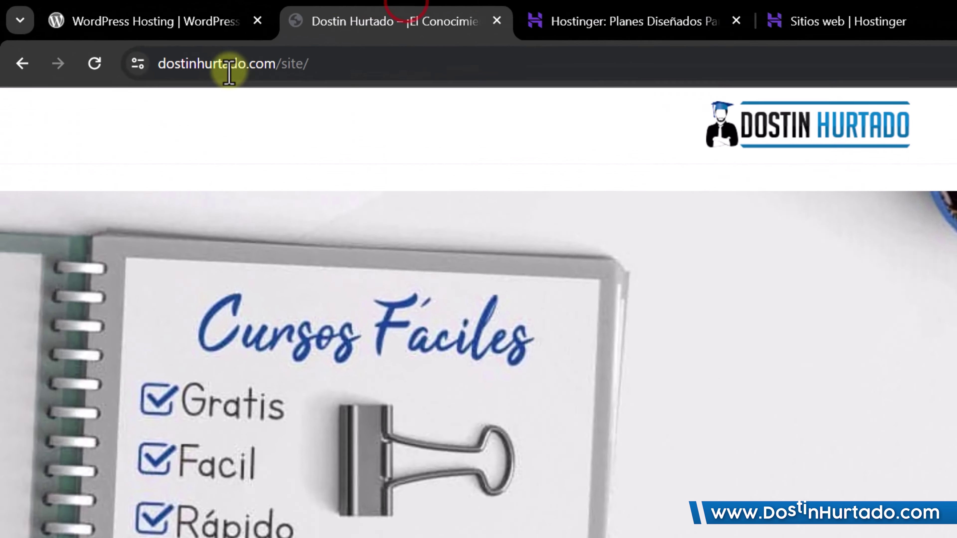
{"action": "left_click", "coordinate": [73, 23]}
{"action": "left_click", "coordinate": [102, 25]}
{"action": "left_click_drag", "start_coordinate": [321, 98], "coordinate": [499, 101]}
{"action": "left_click", "coordinate": [455, 100]}
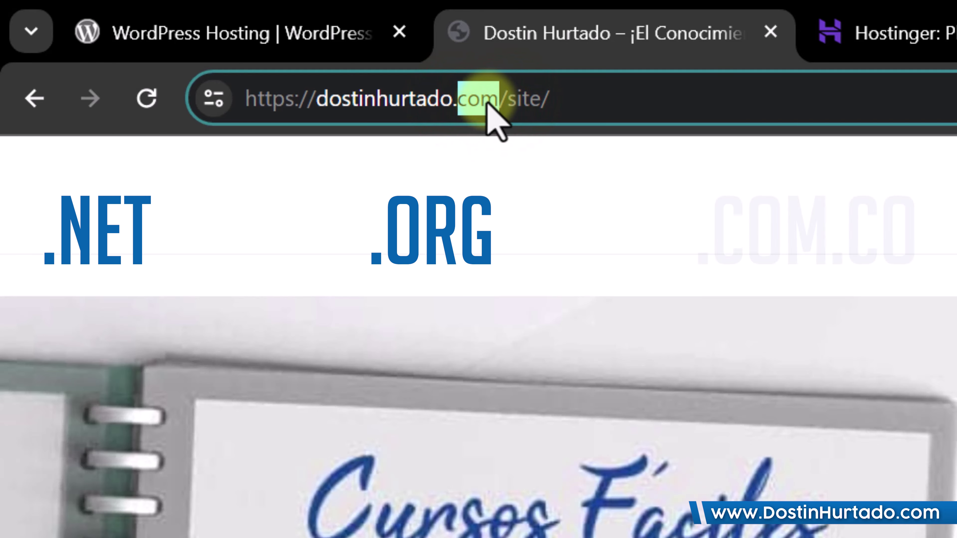
{"action": "left_click", "coordinate": [478, 103]}
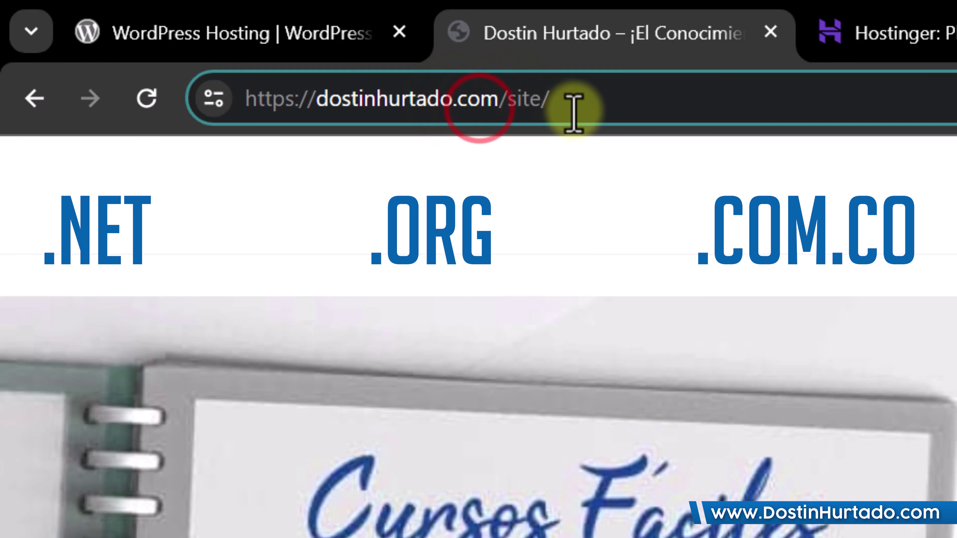
{"action": "left_click_drag", "start_coordinate": [636, 102], "coordinate": [245, 99]}
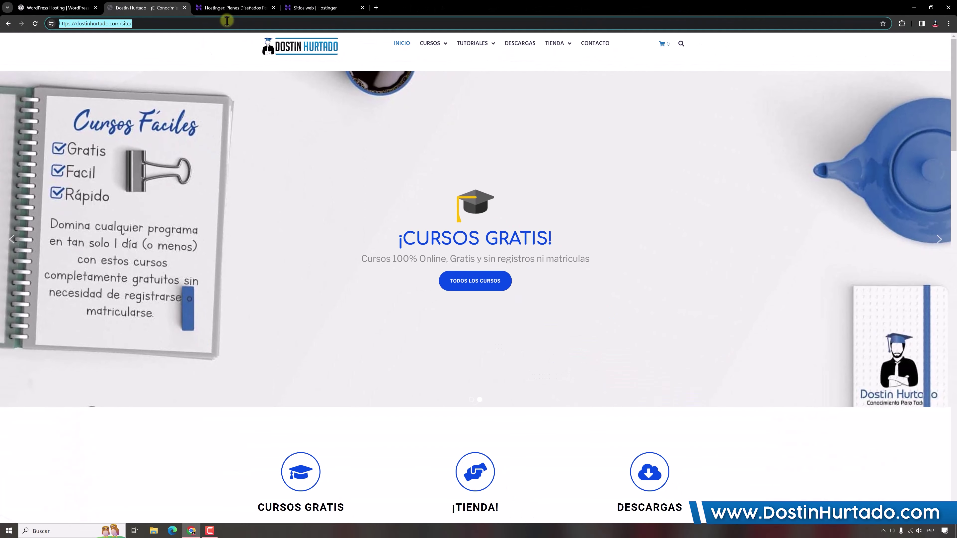
Step: Return to the Hostinger home page and compare the monthly prices of the Premium, Business and Cloud Startup plans
{"action": "left_click", "coordinate": [232, 9]}
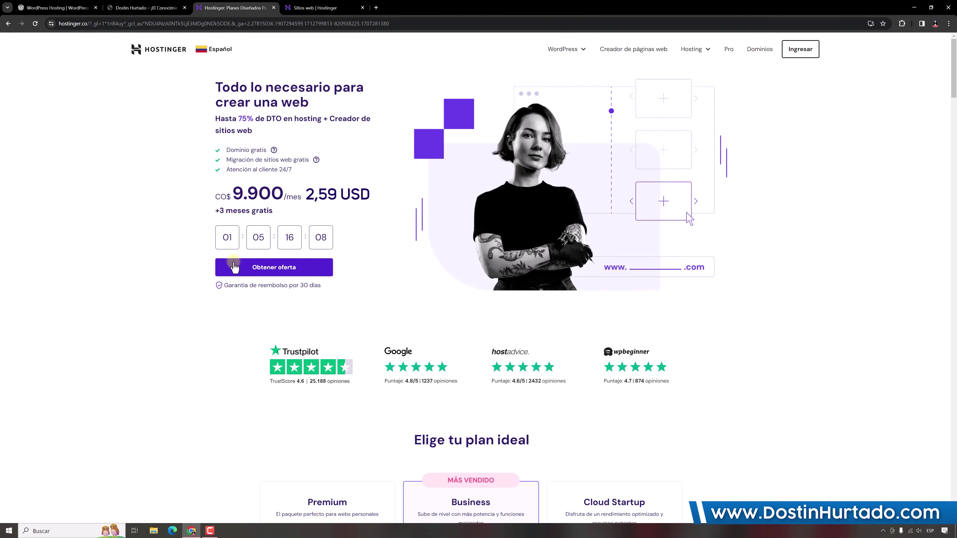
{"action": "scroll", "coordinate": [214, 289], "scroll_direction": "down", "scroll_amount": 2}
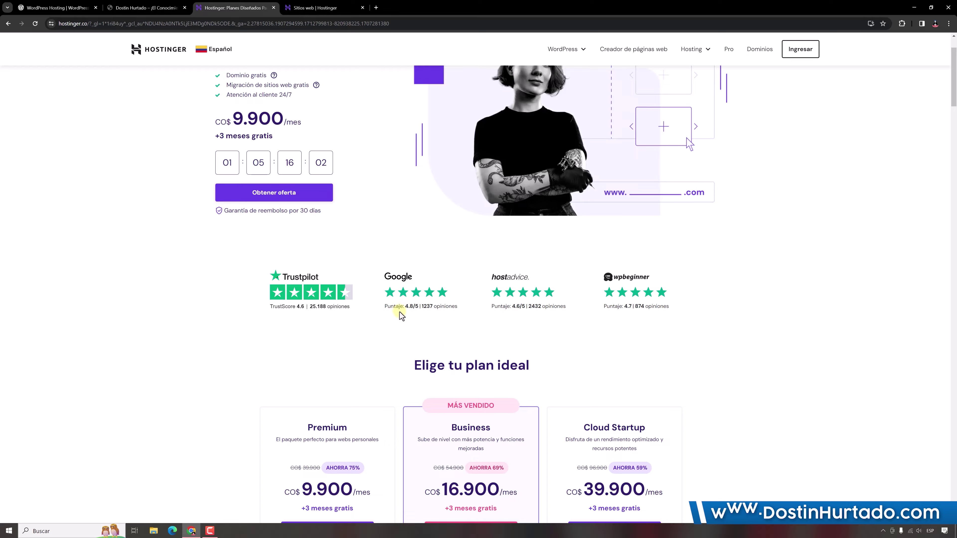
{"action": "scroll", "coordinate": [399, 312], "scroll_direction": "down", "scroll_amount": 5}
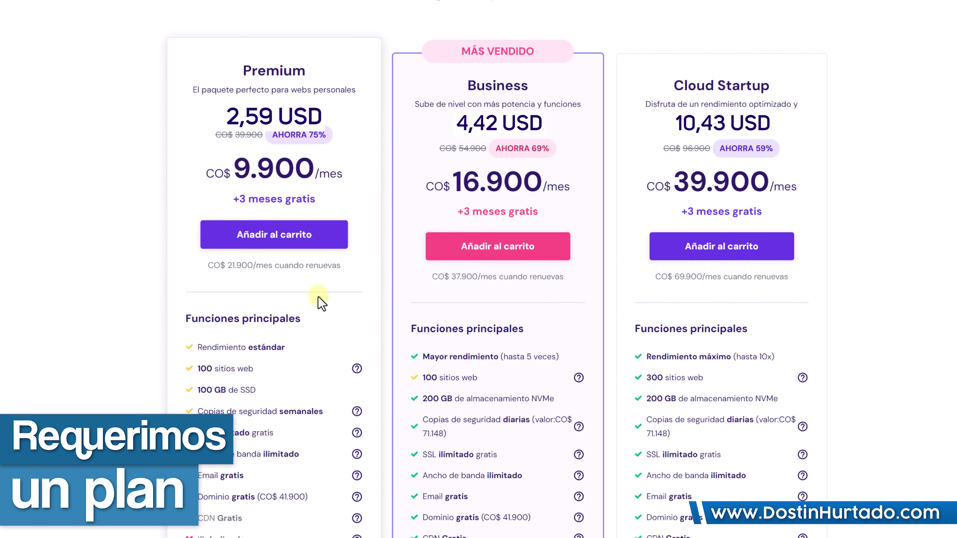
{"action": "scroll", "coordinate": [316, 313], "scroll_direction": "down", "scroll_amount": 2}
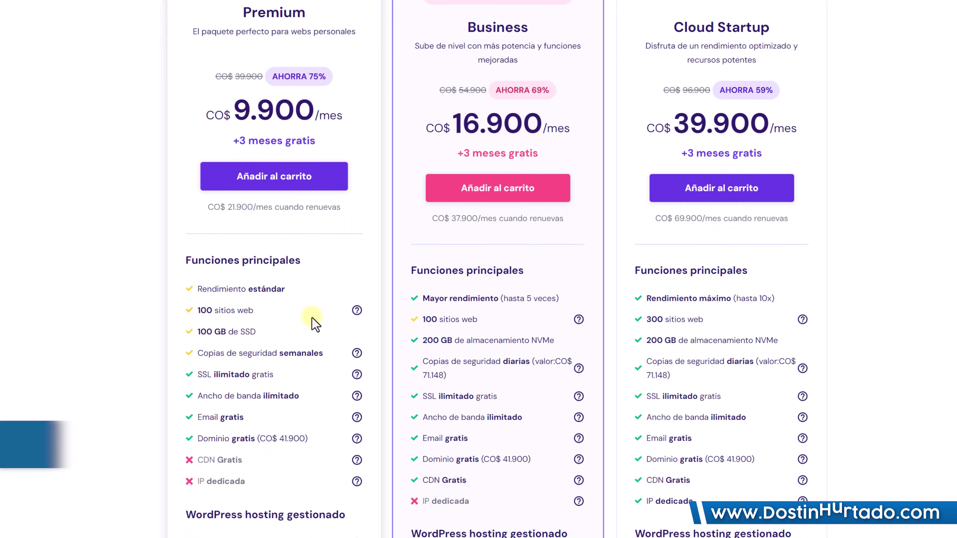
{"action": "left_click_drag", "start_coordinate": [268, 103], "coordinate": [315, 111]}
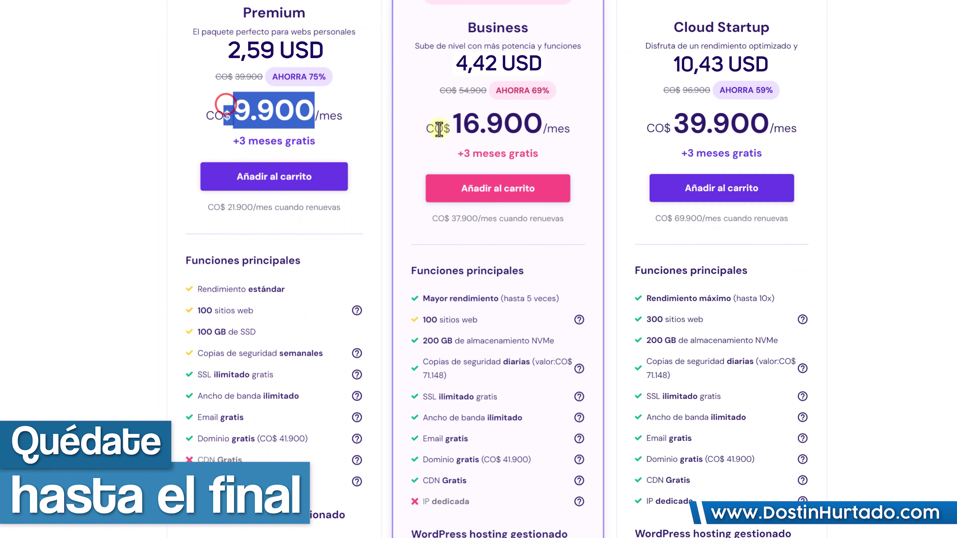
{"action": "left_click_drag", "start_coordinate": [452, 124], "coordinate": [534, 118]}
{"action": "left_click_drag", "start_coordinate": [687, 132], "coordinate": [690, 115]}
{"action": "left_click", "coordinate": [690, 115]}
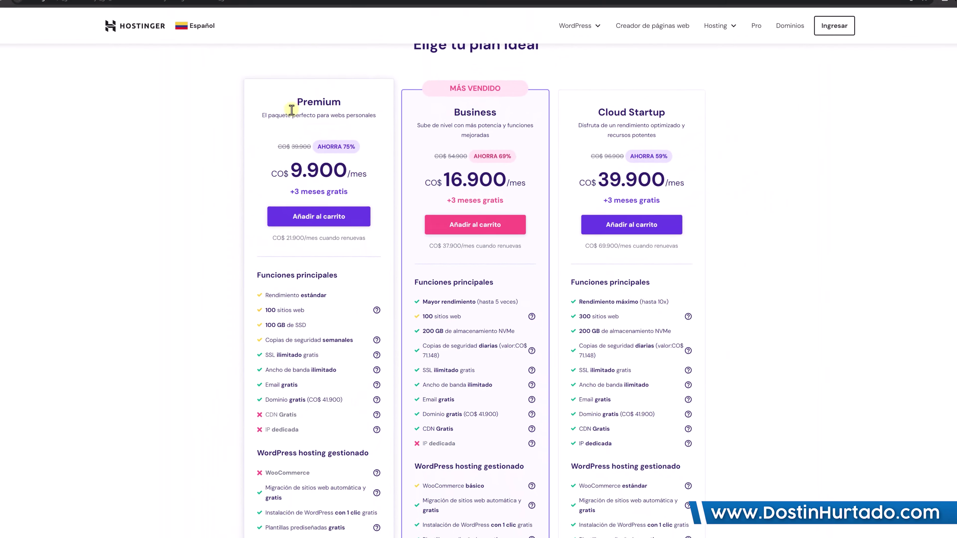
Step: Switch to the hPanel website list and examine the domain assigned to the second site
{"action": "left_click", "coordinate": [314, 6]}
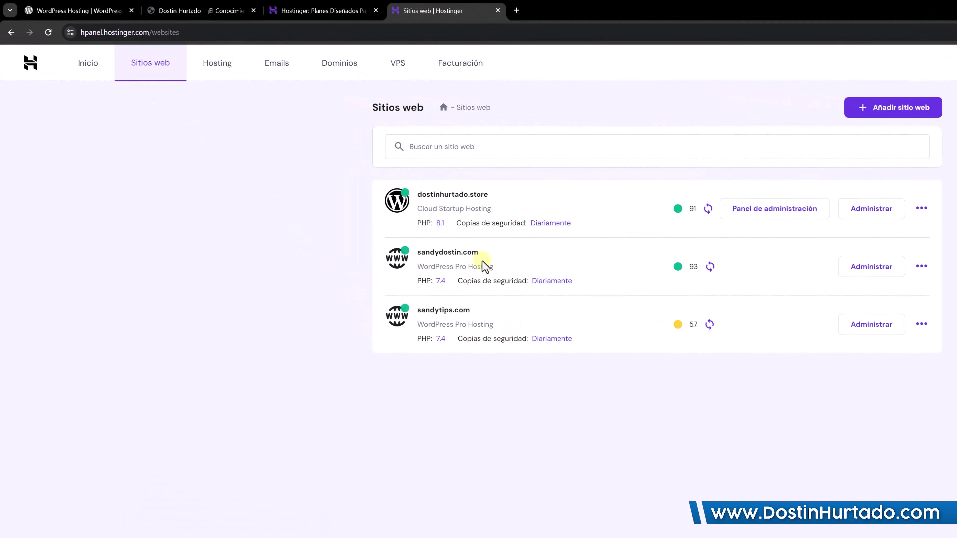
{"action": "left_click_drag", "start_coordinate": [486, 253], "coordinate": [420, 252]}
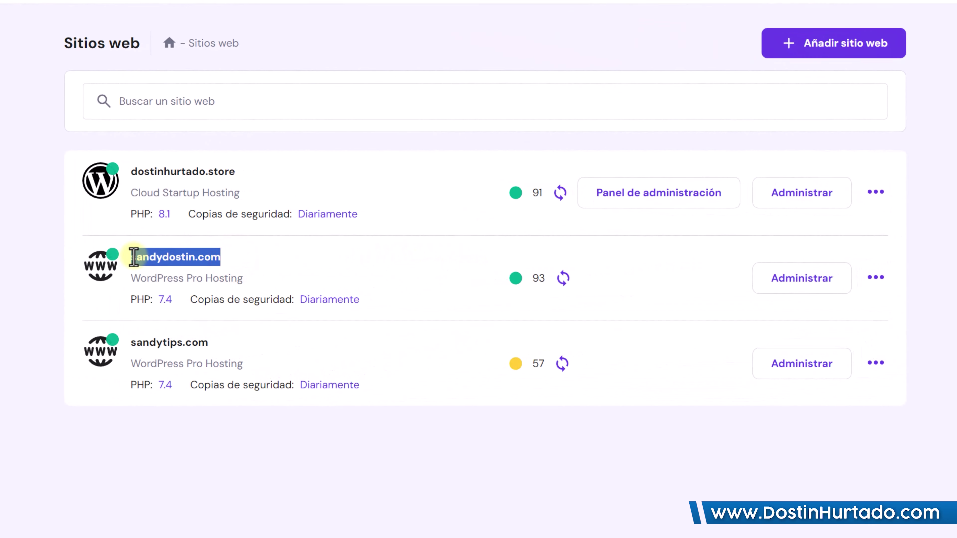
{"action": "left_click", "coordinate": [156, 257]}
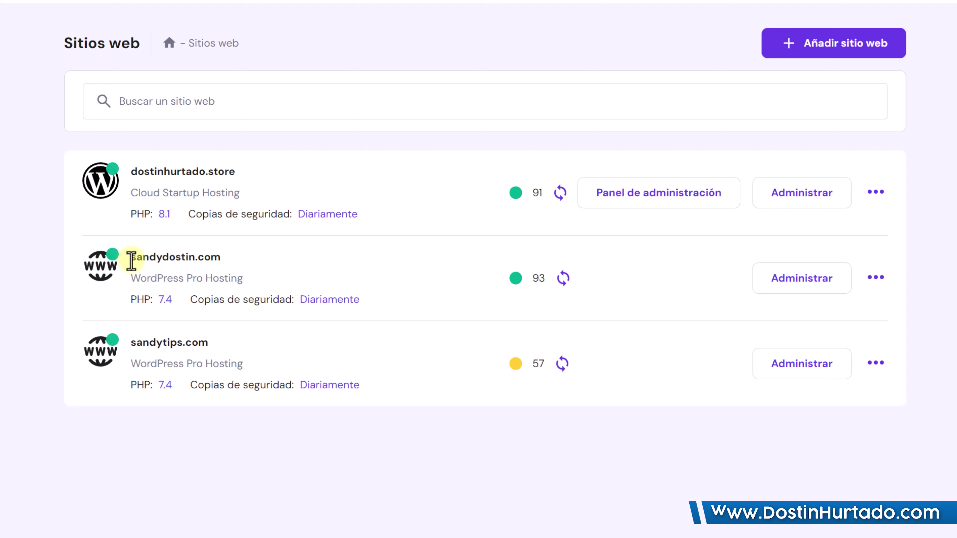
{"action": "mouse_move", "coordinate": [131, 260]}
{"action": "left_mouse_down"}
{"action": "mouse_move", "coordinate": [247, 268]}
{"action": "mouse_move", "coordinate": [144, 262]}
{"action": "left_mouse_up"}
{"action": "left_click", "coordinate": [285, 265]}
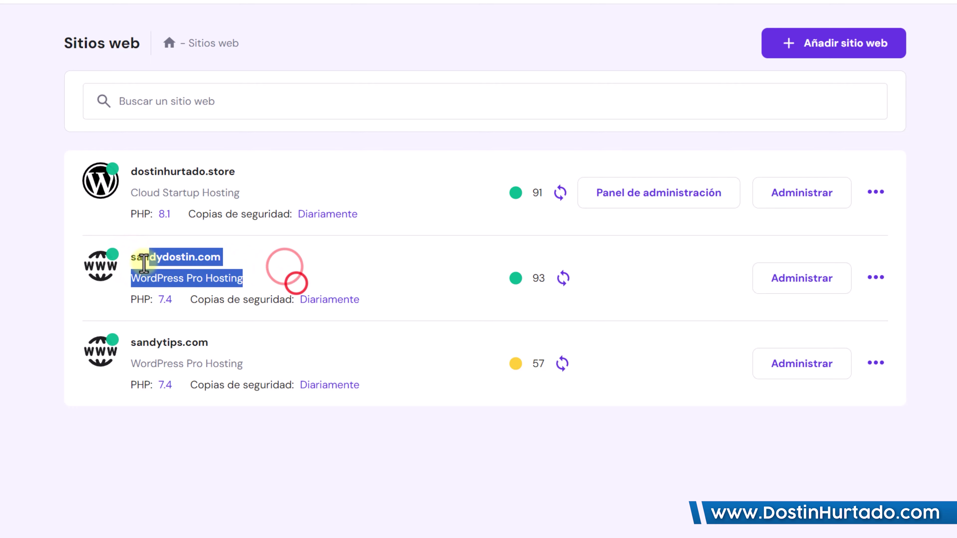
{"action": "left_click", "coordinate": [165, 265]}
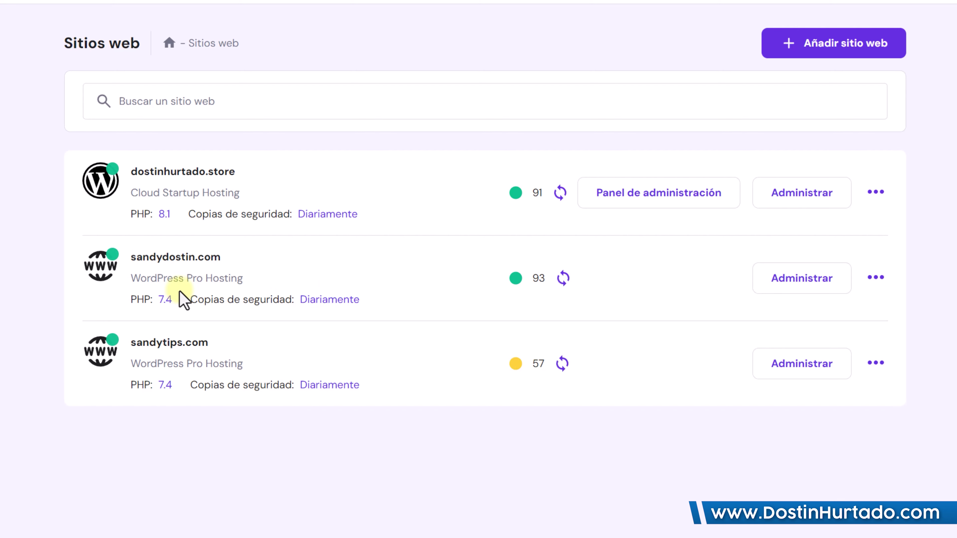
Step: Add a new WordPress website under the WordPress Pro Hosting - sandytips.com plan
{"action": "left_click", "coordinate": [835, 30]}
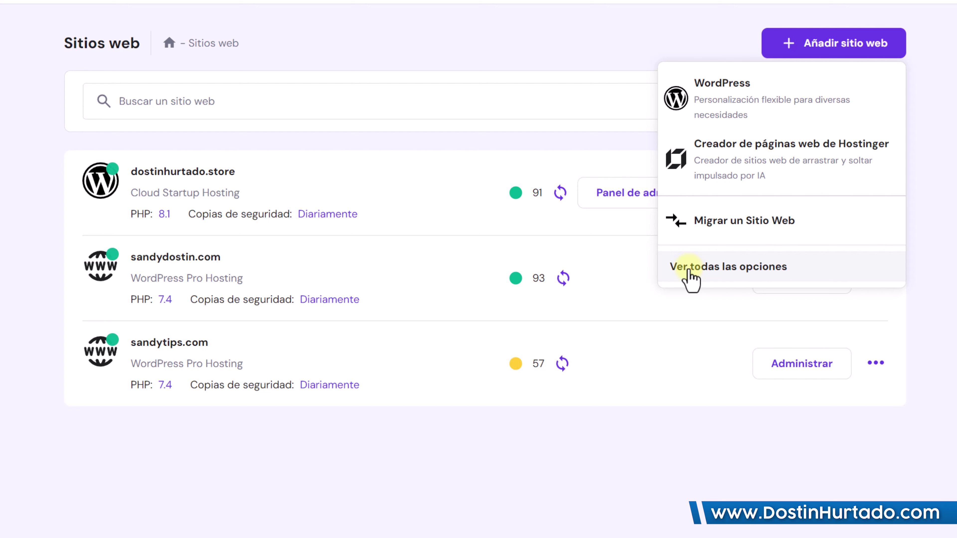
{"action": "left_click", "coordinate": [682, 87]}
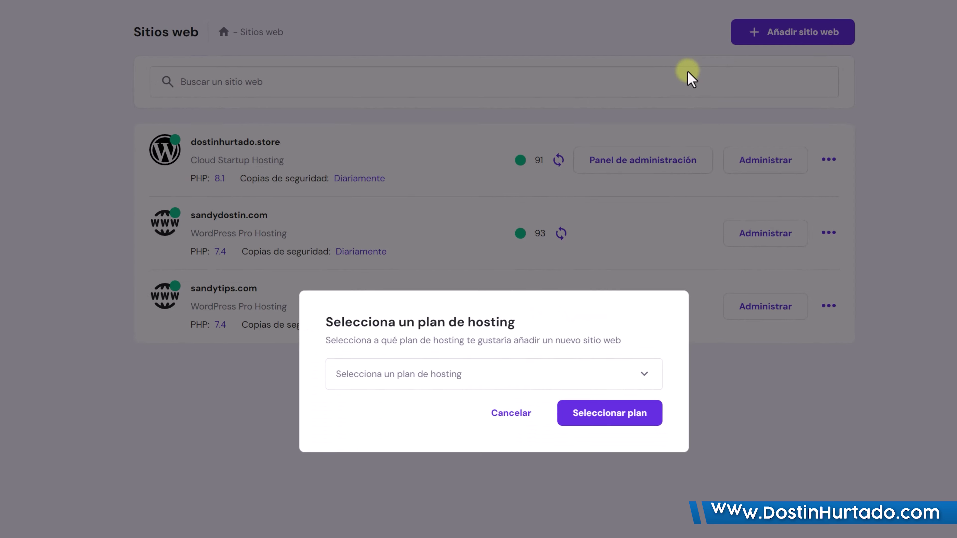
{"action": "left_click", "coordinate": [458, 375]}
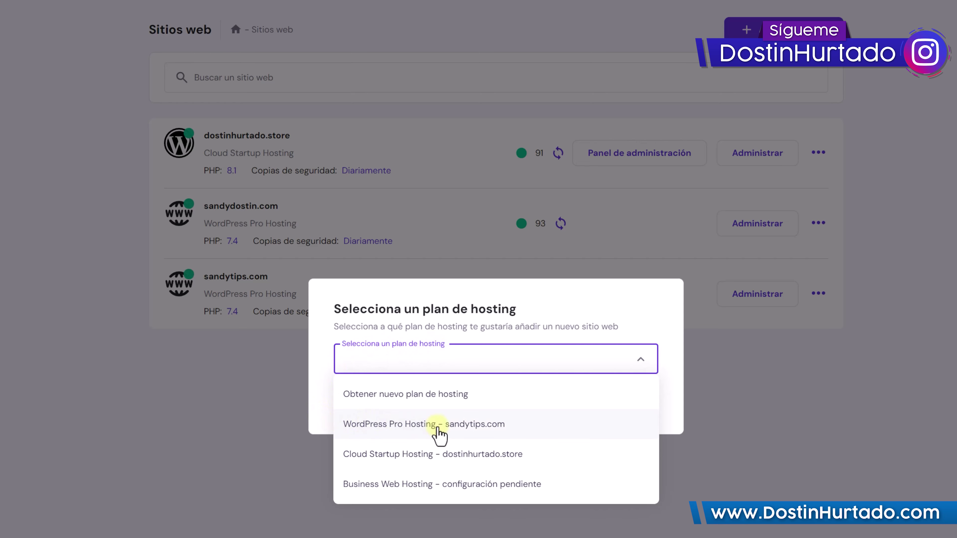
{"action": "left_click", "coordinate": [391, 428]}
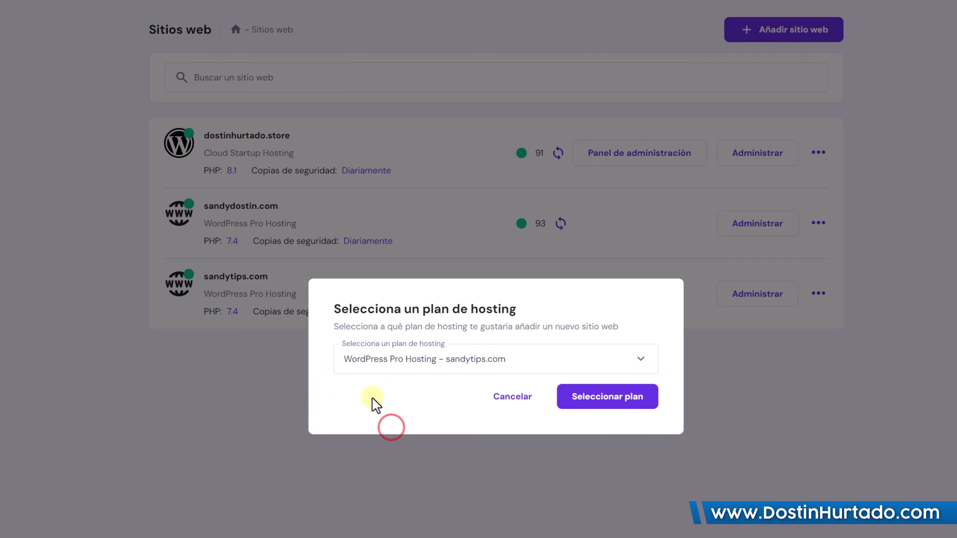
{"action": "left_click", "coordinate": [623, 410]}
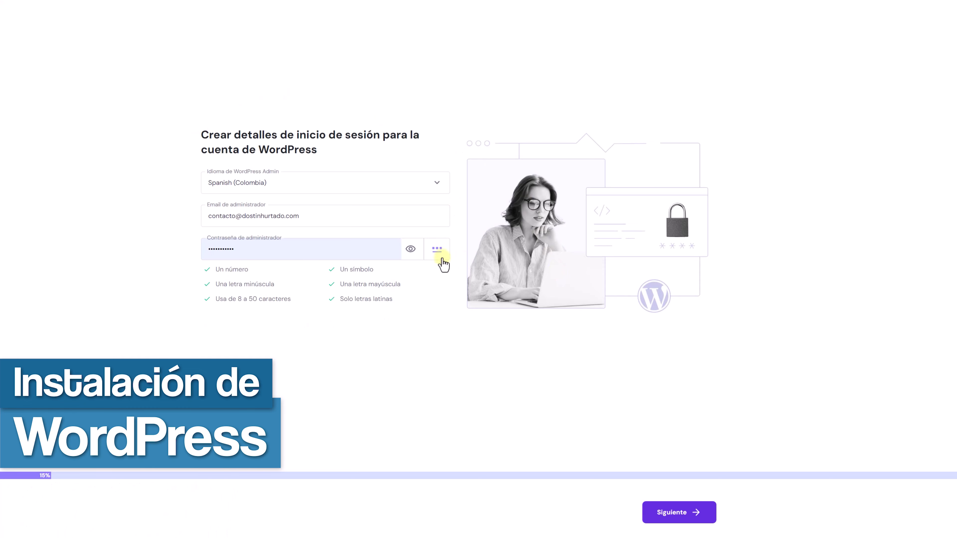
Step: Generate an administrator password for the WordPress account and set the website type to Blog
{"action": "left_click", "coordinate": [438, 250]}
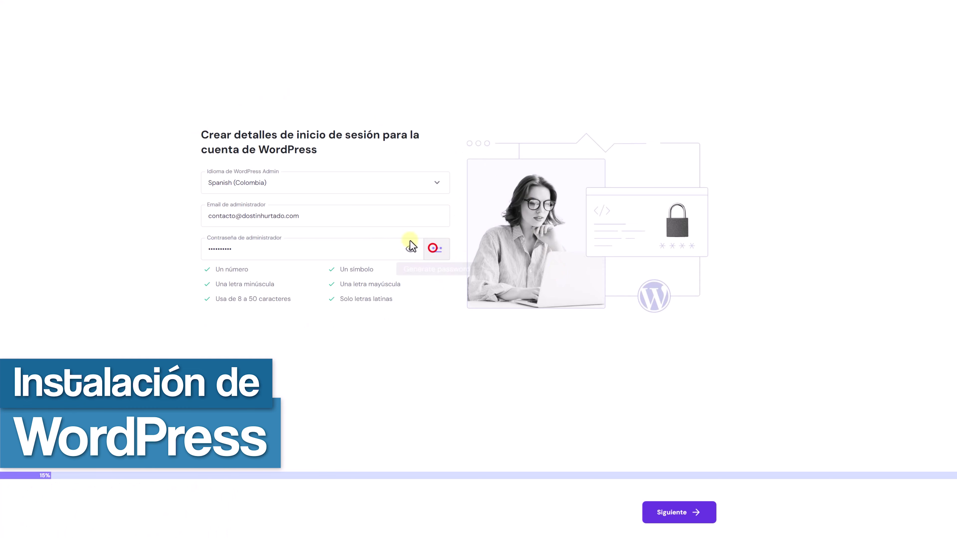
{"action": "left_click", "coordinate": [669, 512]}
{"action": "left_click", "coordinate": [426, 234]}
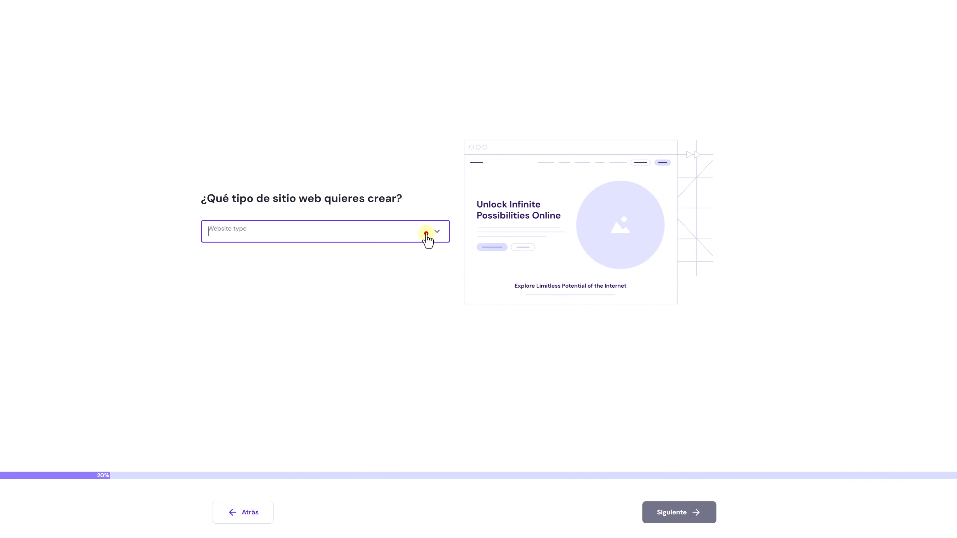
{"action": "left_click", "coordinate": [213, 280]}
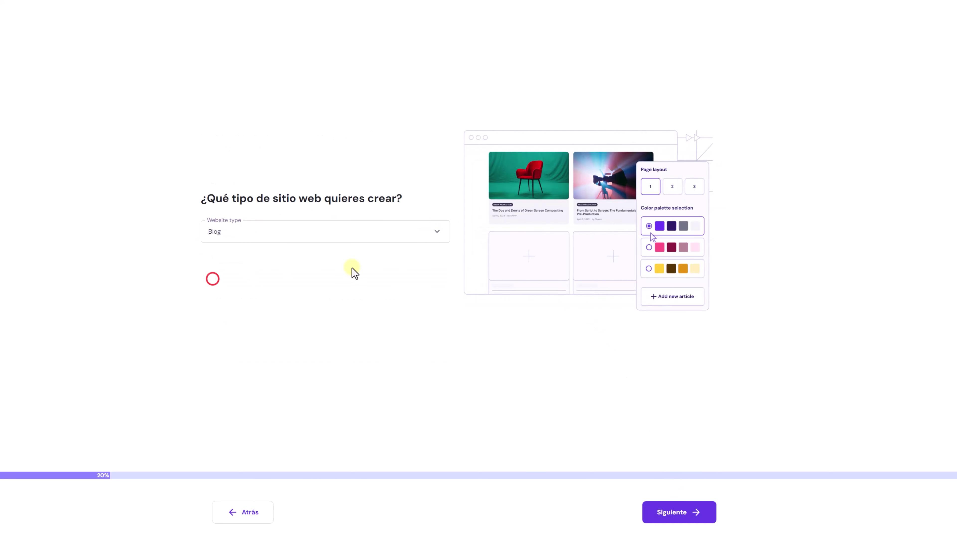
{"action": "left_click", "coordinate": [670, 507]}
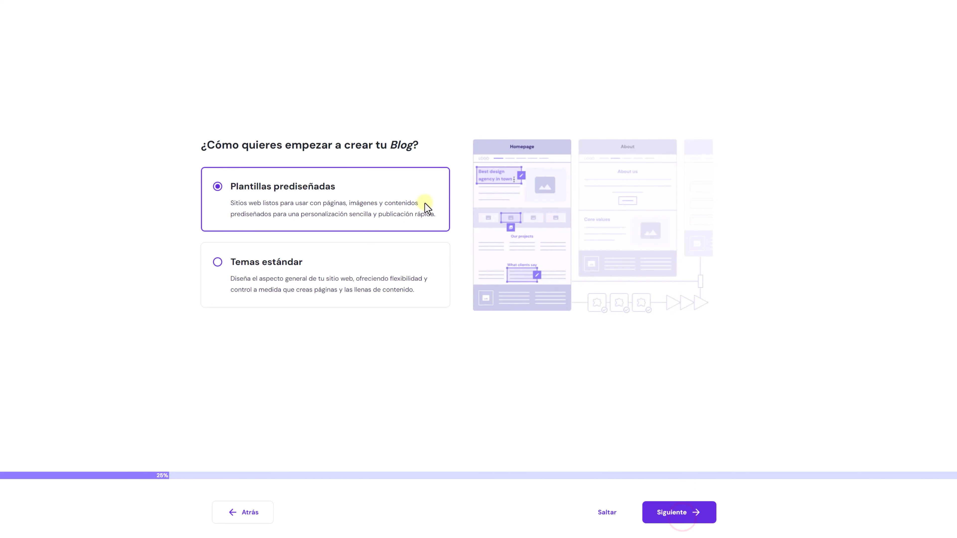
Step: Start the blog from the predesigned Vlogger template and skip the preselected plugins
{"action": "left_click", "coordinate": [670, 511]}
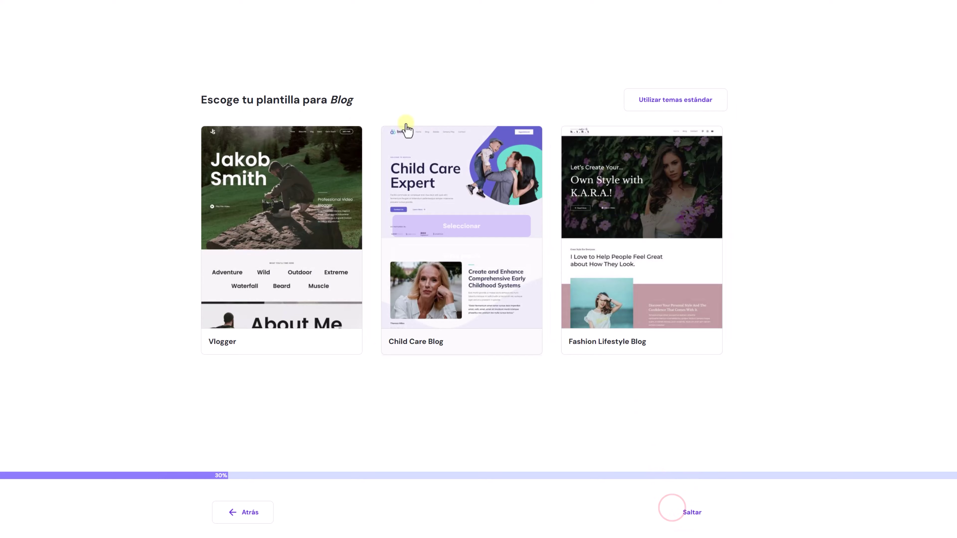
{"action": "left_click", "coordinate": [286, 232]}
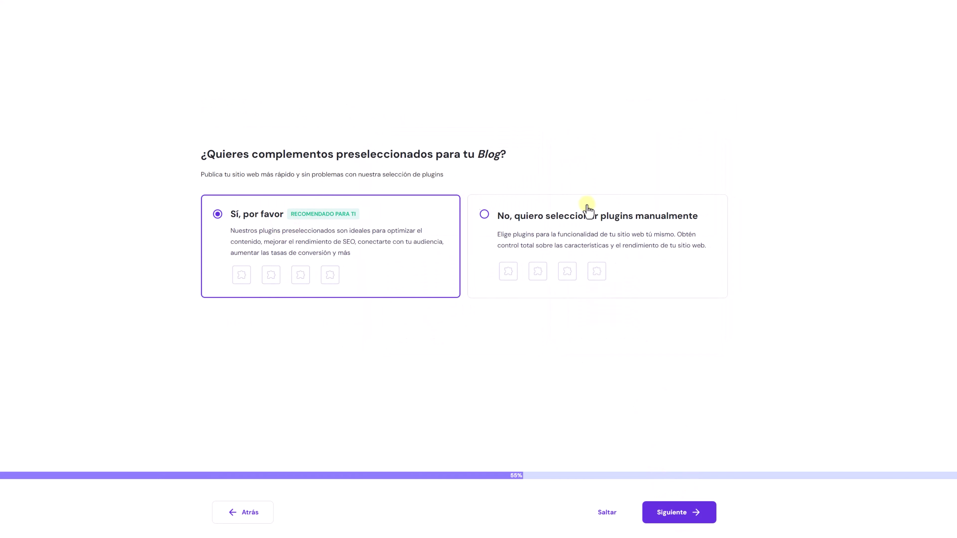
{"action": "left_click", "coordinate": [610, 514]}
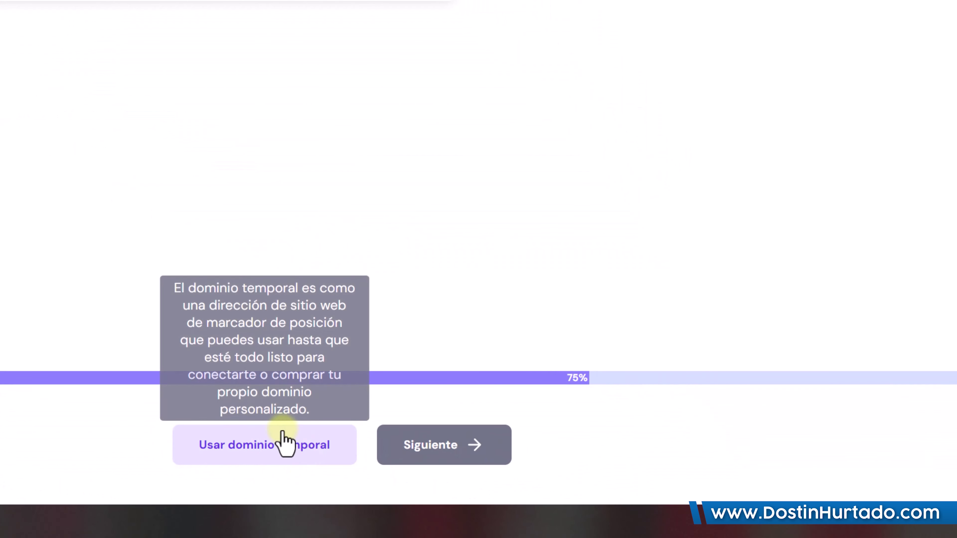
Step: Use a temporary domain for the new site and open the published website to review its home page
{"action": "left_click", "coordinate": [275, 457]}
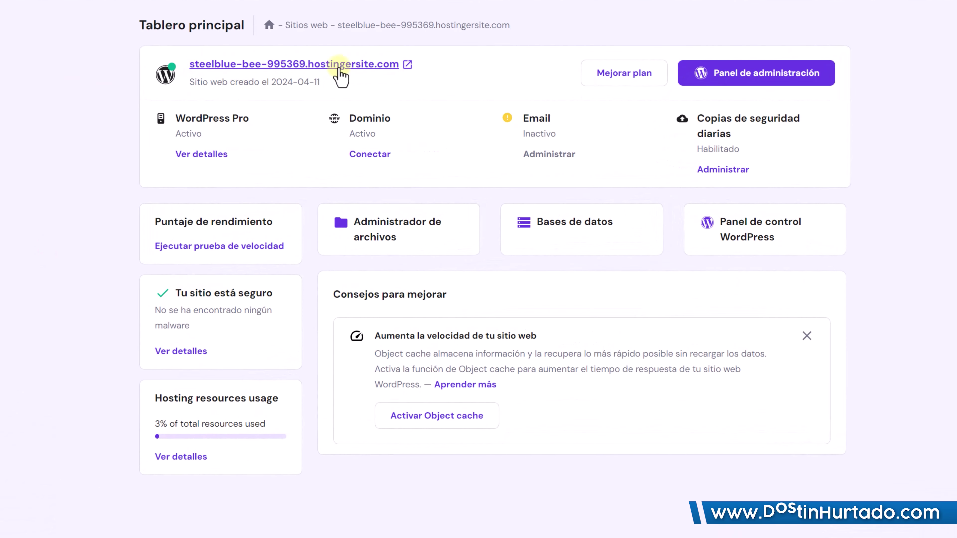
{"action": "left_click", "coordinate": [305, 65]}
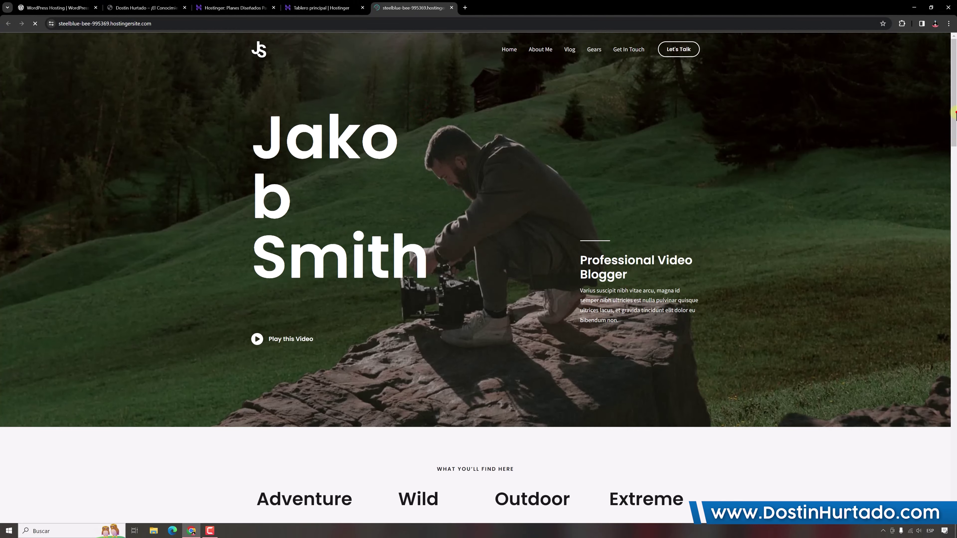
{"action": "scroll", "coordinate": [578, 286], "scroll_direction": "down", "scroll_amount": 15}
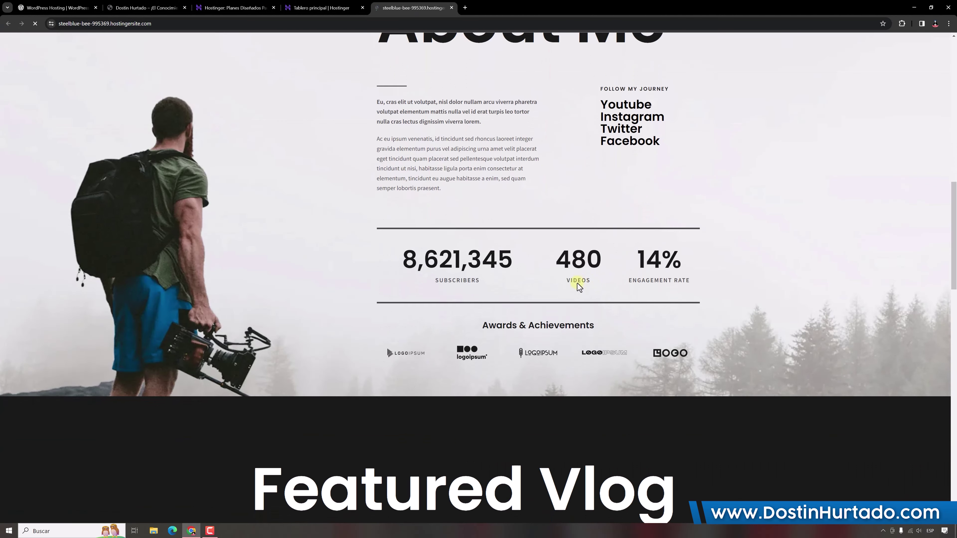
Step: Review the sections of the published blog page and its temporary hostingersite.com address
{"action": "scroll", "coordinate": [577, 284], "scroll_direction": "down", "scroll_amount": 12}
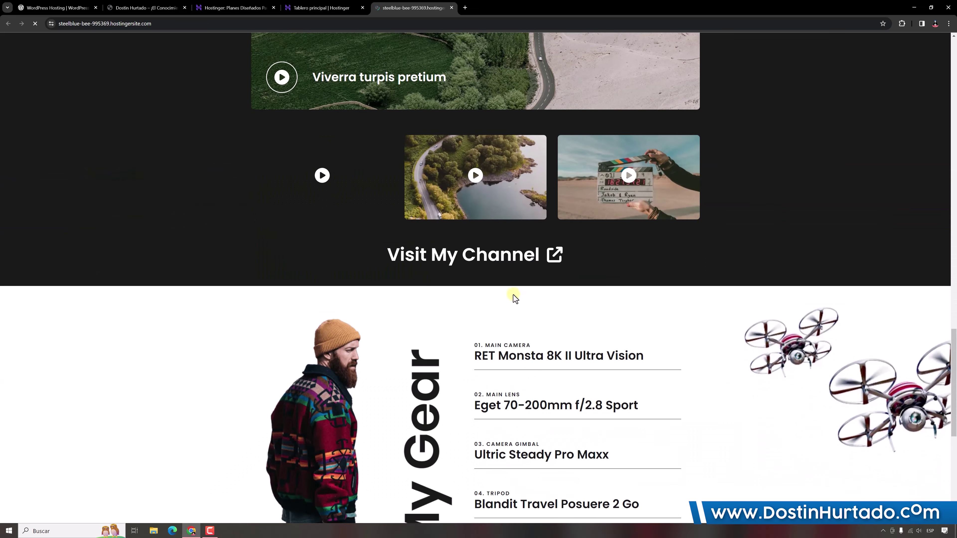
{"action": "scroll", "coordinate": [513, 295], "scroll_direction": "up", "scroll_amount": 5}
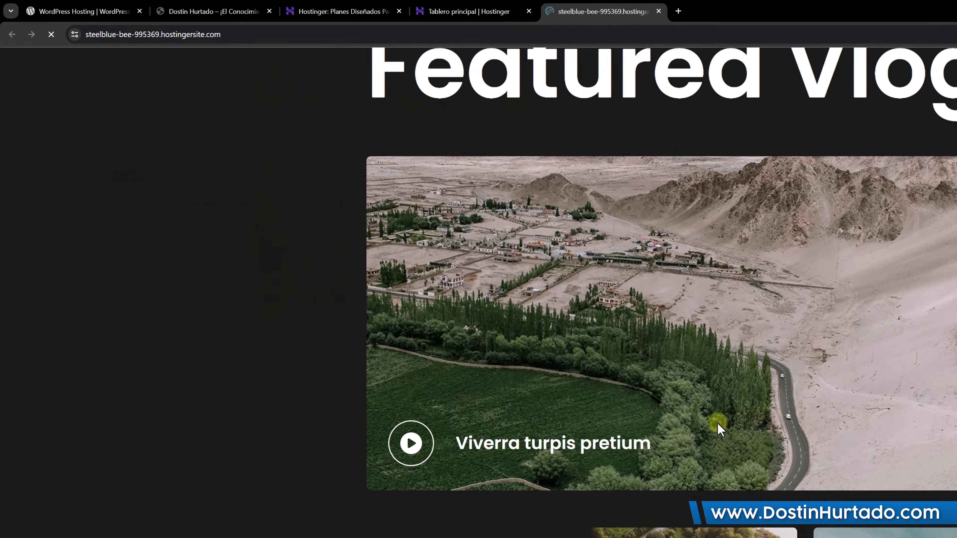
{"action": "left_click", "coordinate": [260, 34]}
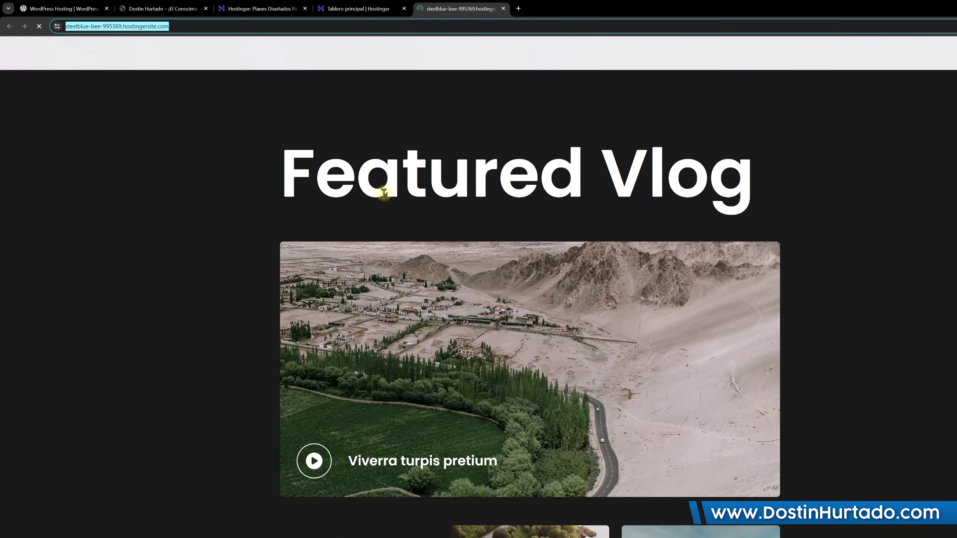
{"action": "left_click", "coordinate": [385, 163]}
{"action": "scroll", "coordinate": [385, 177], "scroll_direction": "down", "scroll_amount": 10}
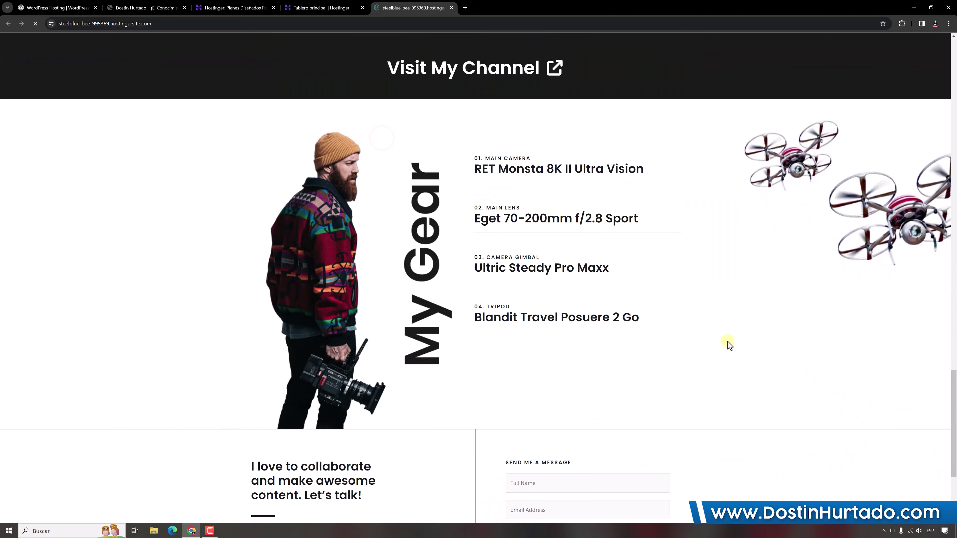
{"action": "scroll", "coordinate": [724, 332], "scroll_direction": "down", "scroll_amount": 3}
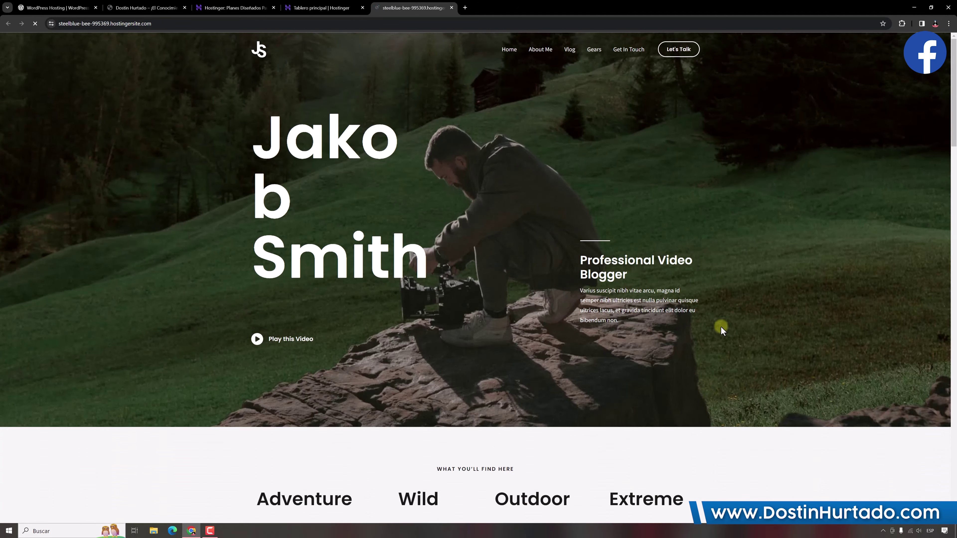
{"action": "left_click", "coordinate": [159, 23]}
{"action": "left_click", "coordinate": [159, 24]}
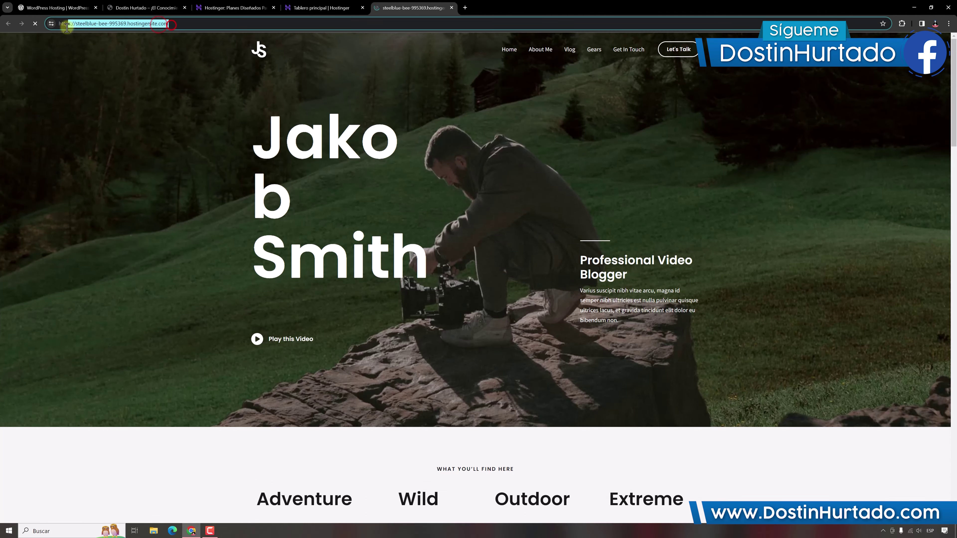
{"action": "left_click", "coordinate": [161, 161]}
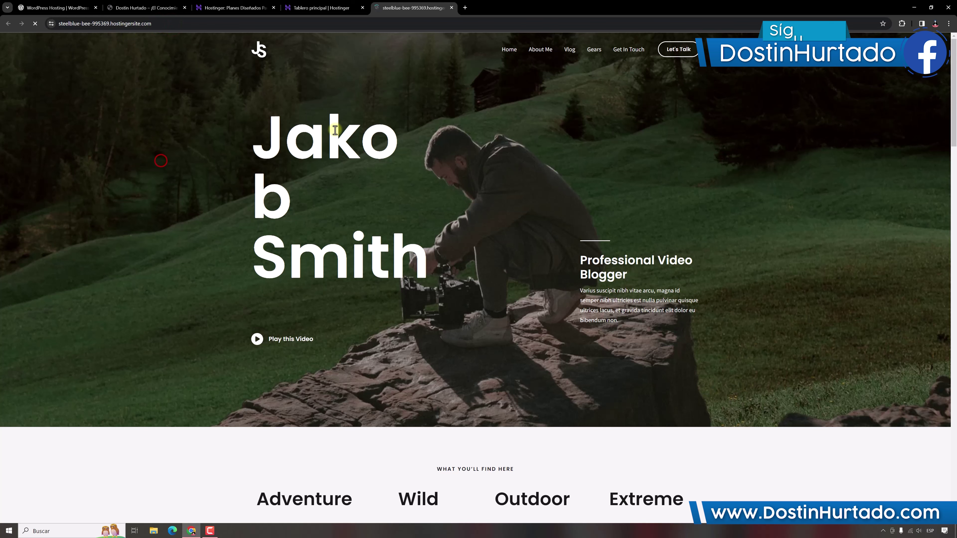
Step: Return to the Hostinger panel and open the WordPress overview of the temporary-domain site
{"action": "left_click", "coordinate": [321, 7]}
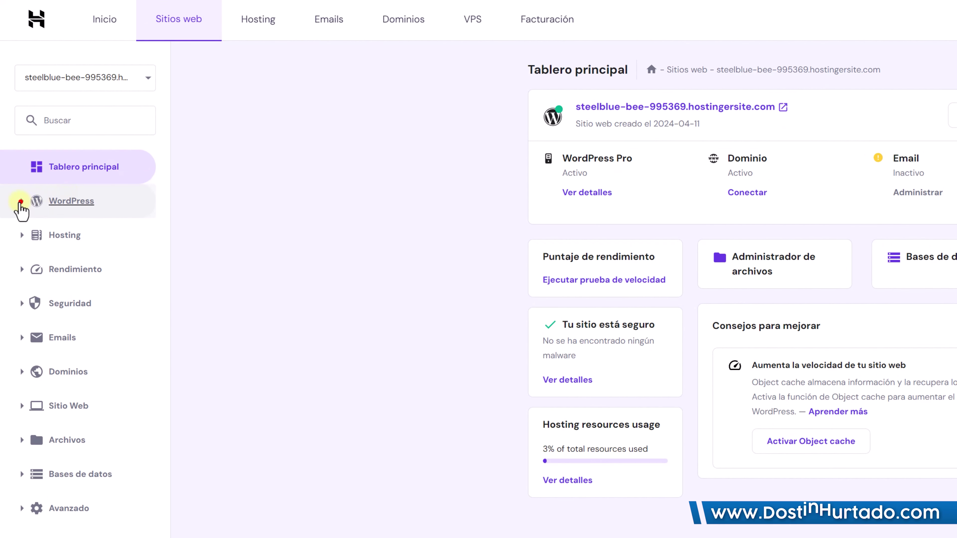
{"action": "left_click", "coordinate": [20, 203]}
{"action": "left_click", "coordinate": [77, 231]}
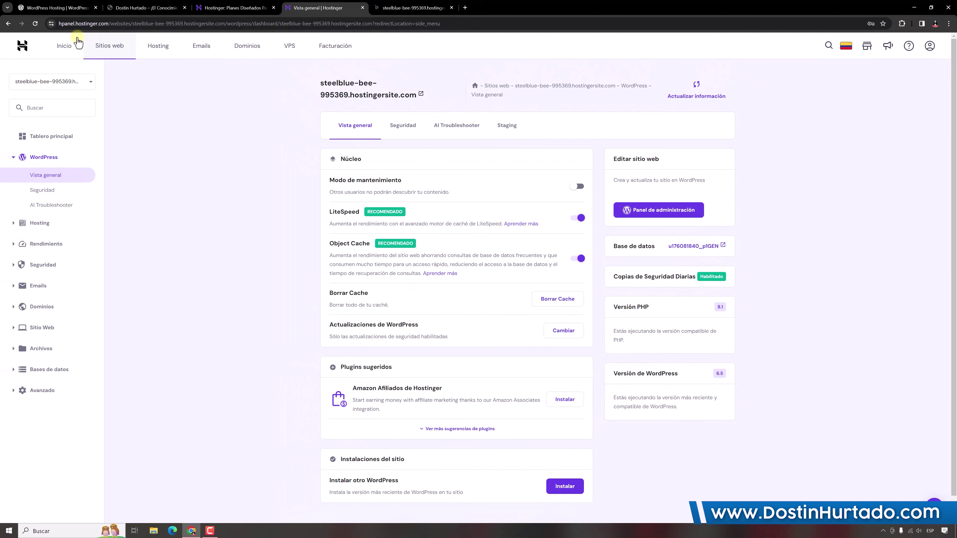
Step: Open the list of websites and compare the temporary site's entry with the sandydostin.com entry
{"action": "left_click", "coordinate": [21, 49]}
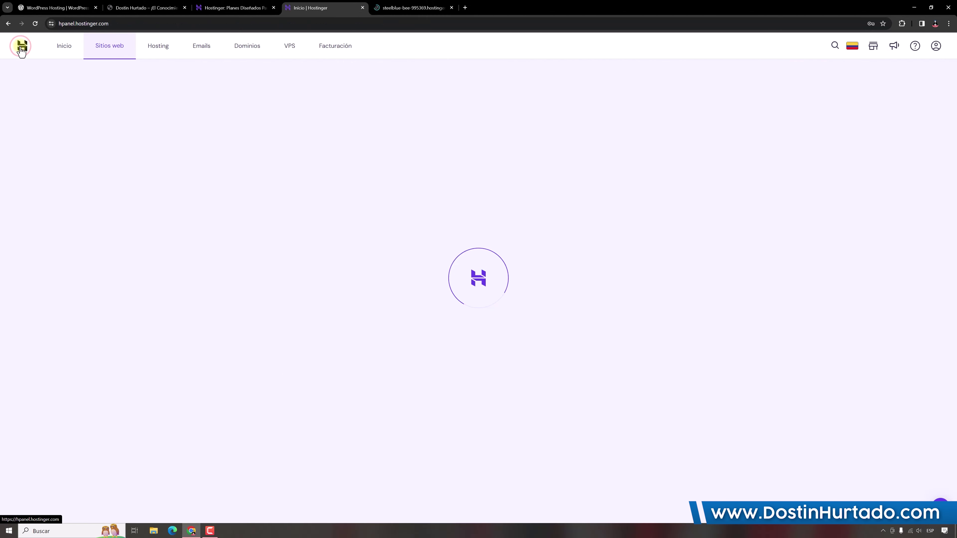
{"action": "left_click", "coordinate": [109, 46]}
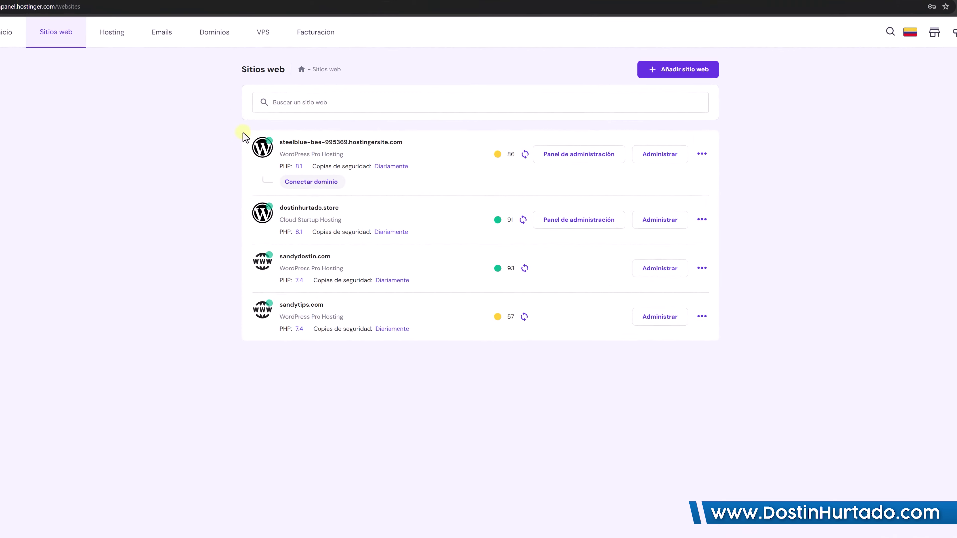
{"action": "left_click_drag", "start_coordinate": [198, 145], "coordinate": [388, 155]}
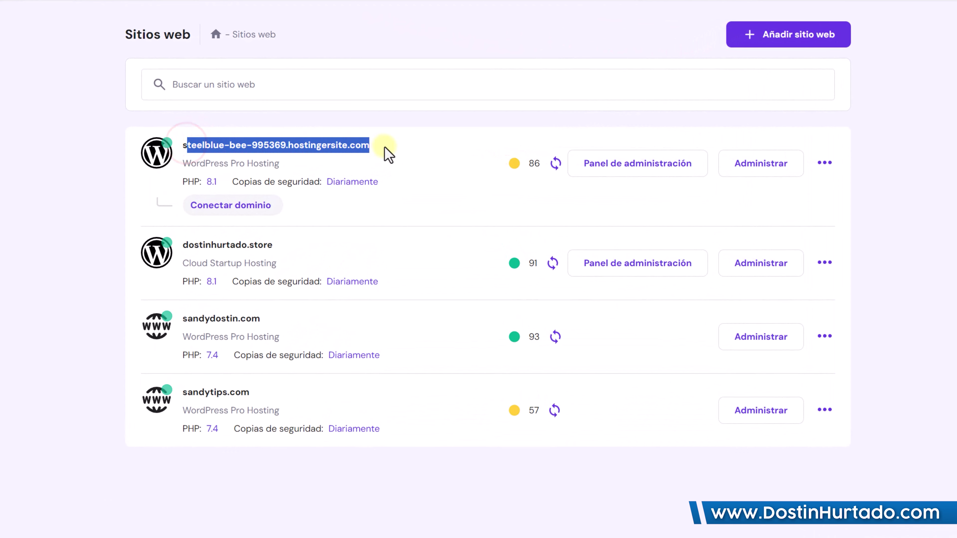
{"action": "left_click", "coordinate": [403, 148]}
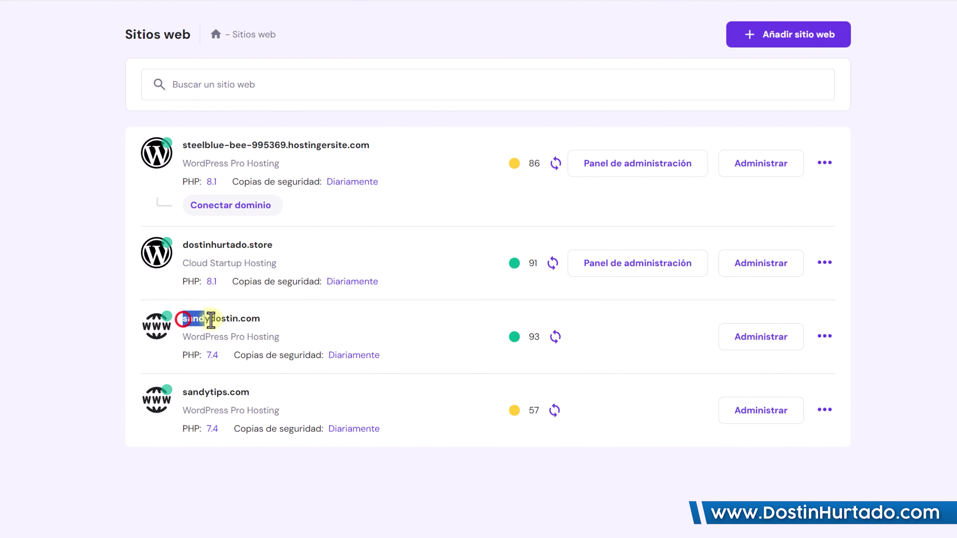
{"action": "left_click_drag", "start_coordinate": [210, 320], "coordinate": [268, 325]}
{"action": "left_click_drag", "start_coordinate": [192, 145], "coordinate": [359, 145]}
{"action": "left_click", "coordinate": [380, 143]}
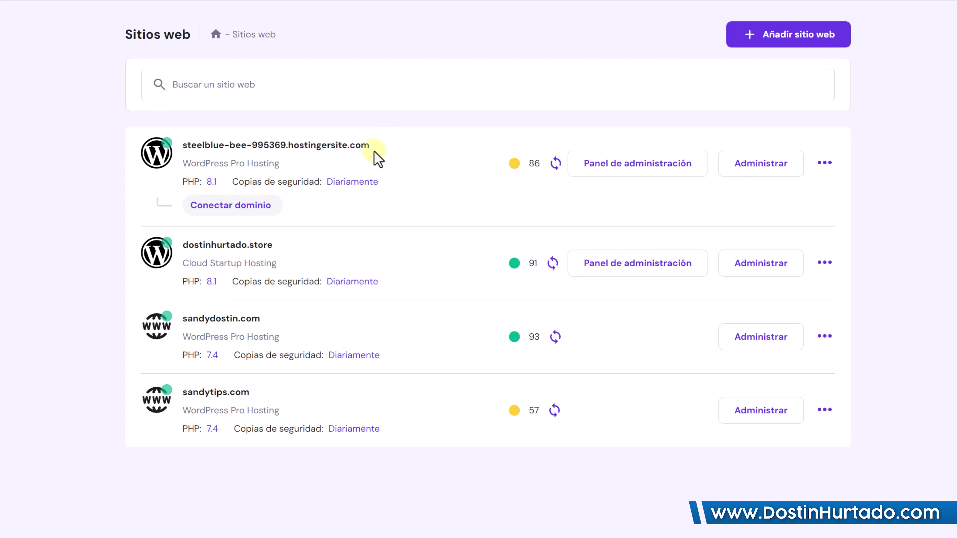
{"action": "left_click_drag", "start_coordinate": [379, 147], "coordinate": [188, 146]}
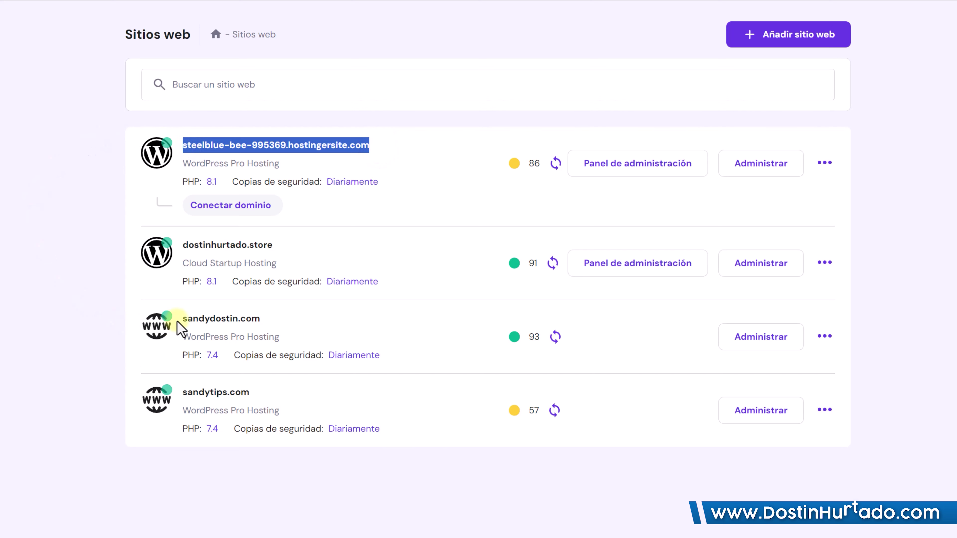
{"action": "left_click_drag", "start_coordinate": [182, 319], "coordinate": [266, 324]}
{"action": "left_click", "coordinate": [272, 317]}
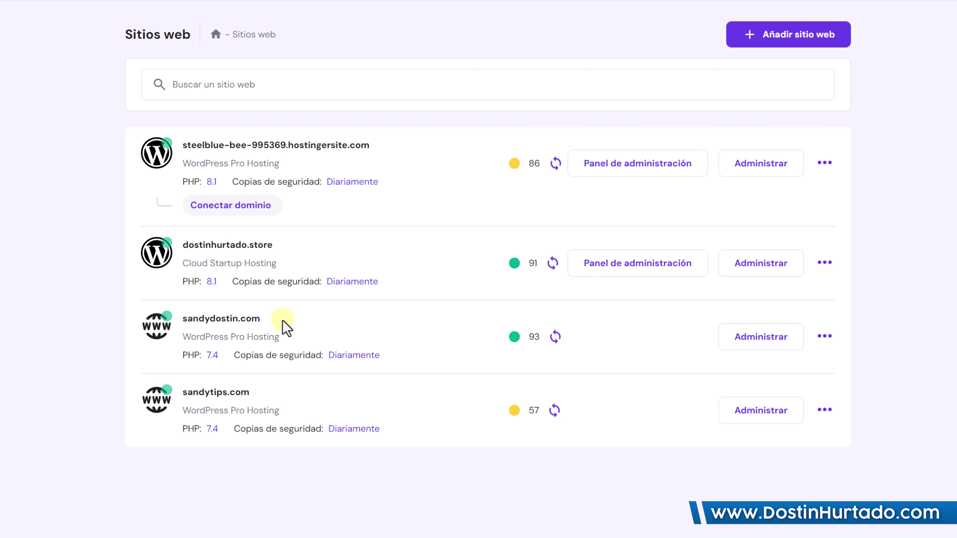
{"action": "left_click_drag", "start_coordinate": [188, 143], "coordinate": [355, 141]}
{"action": "left_click", "coordinate": [355, 141]}
Step: Open the website copy tool for steelblue-bee-995369.hostingersite.com and choose sandydostin.com as the destination domain
{"action": "left_click", "coordinate": [752, 164]}
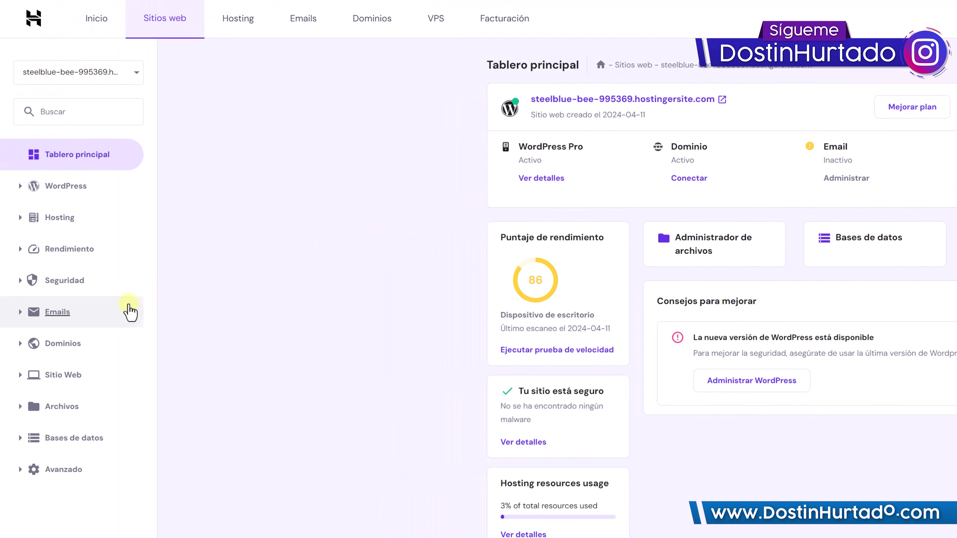
{"action": "left_click", "coordinate": [17, 377]}
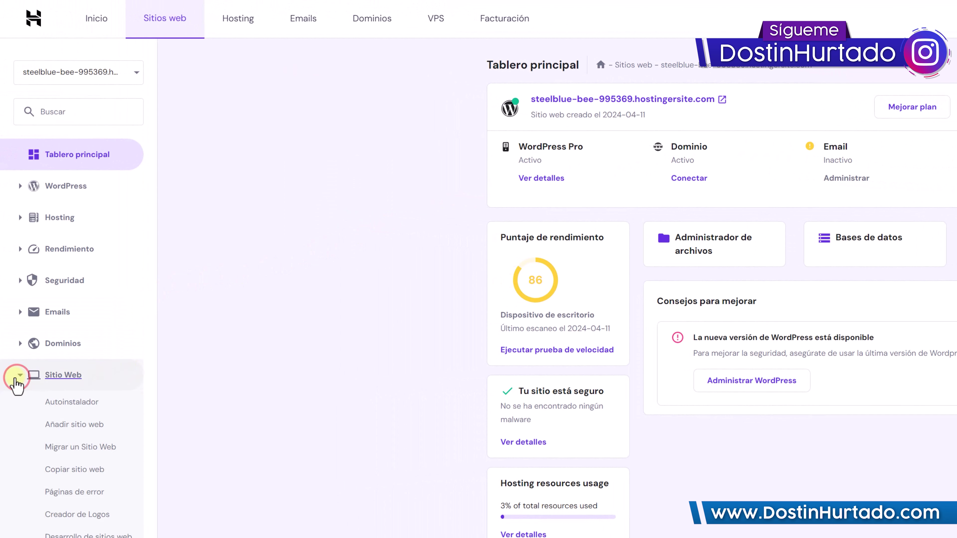
{"action": "left_click", "coordinate": [66, 470]}
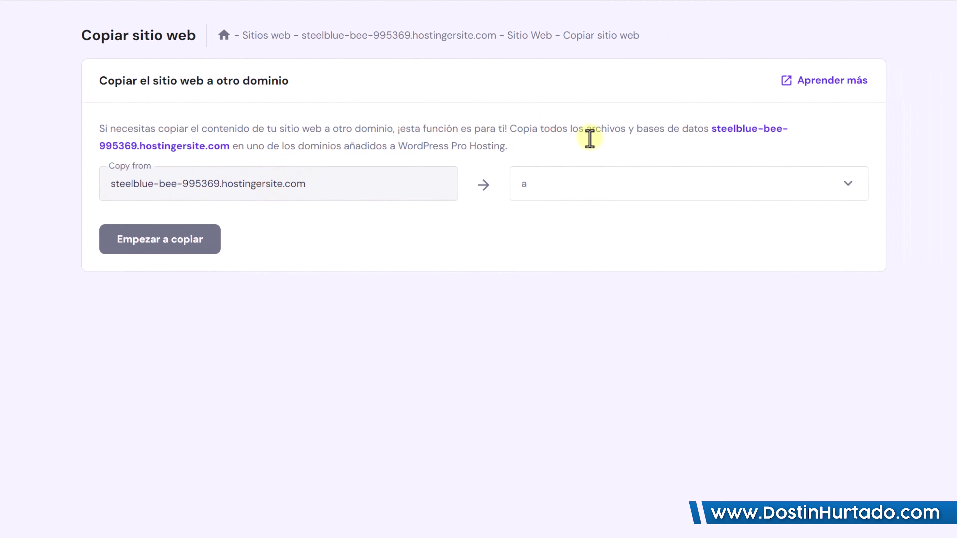
{"action": "left_click", "coordinate": [618, 181]}
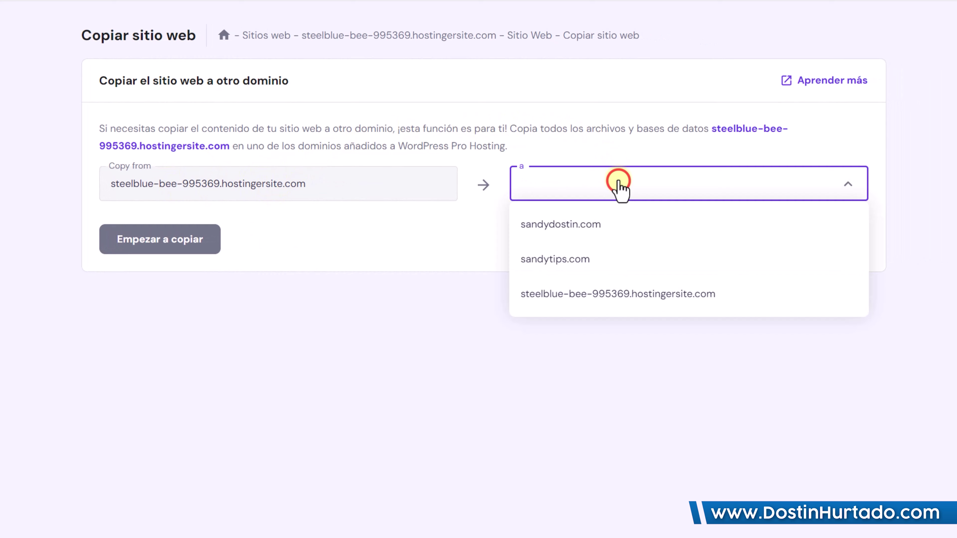
{"action": "left_click", "coordinate": [539, 224]}
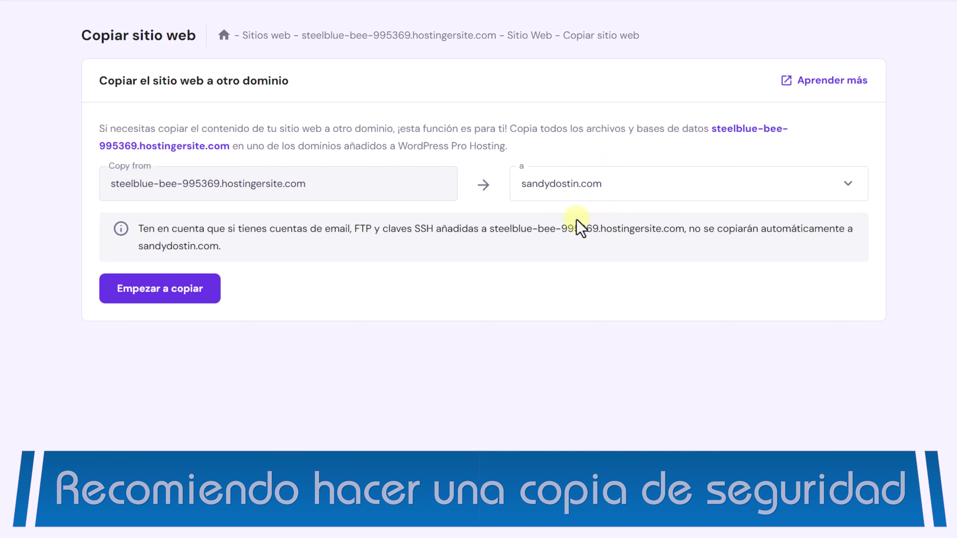
Step: Start copying the temporary site to sandydostin.com, accept that its existing files will be overwritten, and check the copy status
{"action": "left_click_drag", "start_coordinate": [490, 227], "coordinate": [431, 246]}
{"action": "left_click", "coordinate": [429, 239]}
{"action": "left_click_drag", "start_coordinate": [182, 132], "coordinate": [516, 134]}
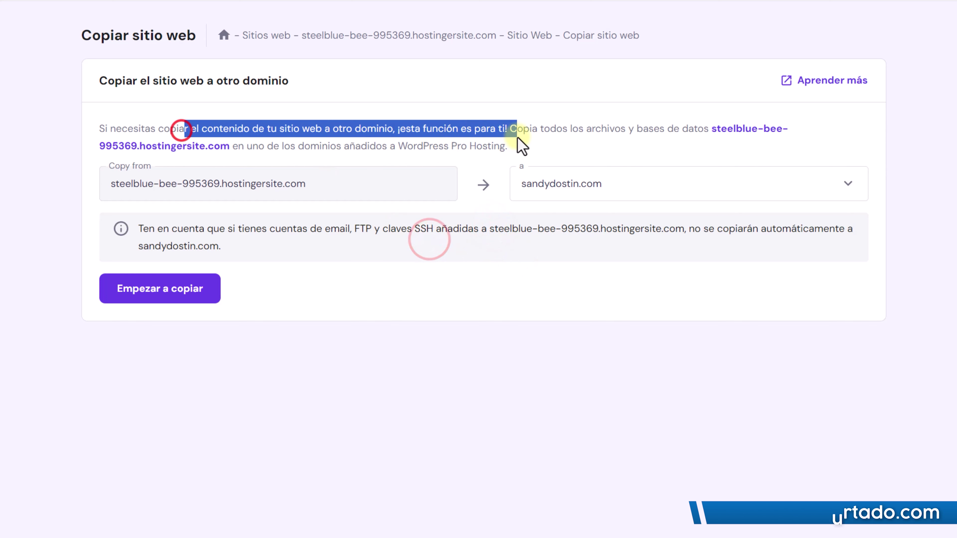
{"action": "left_click", "coordinate": [516, 133]}
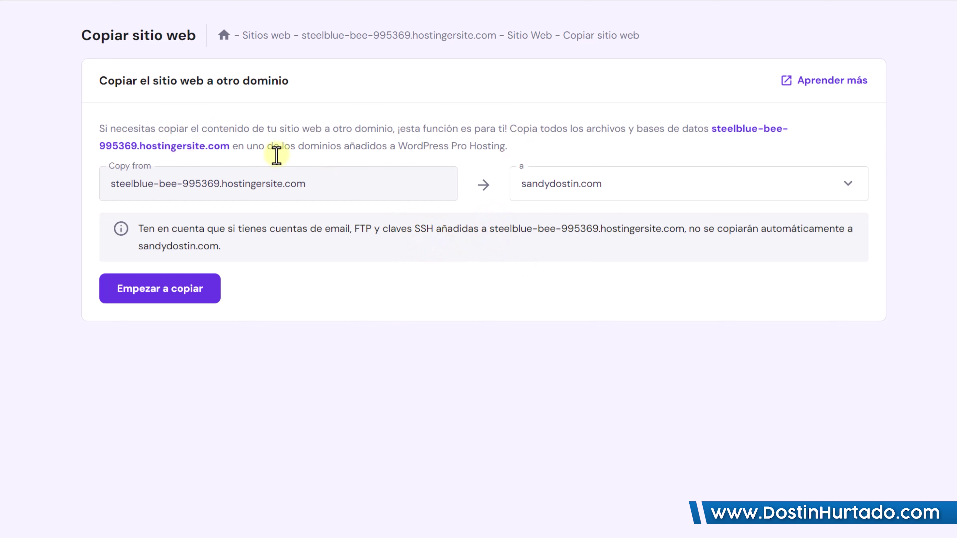
{"action": "left_click", "coordinate": [169, 284]}
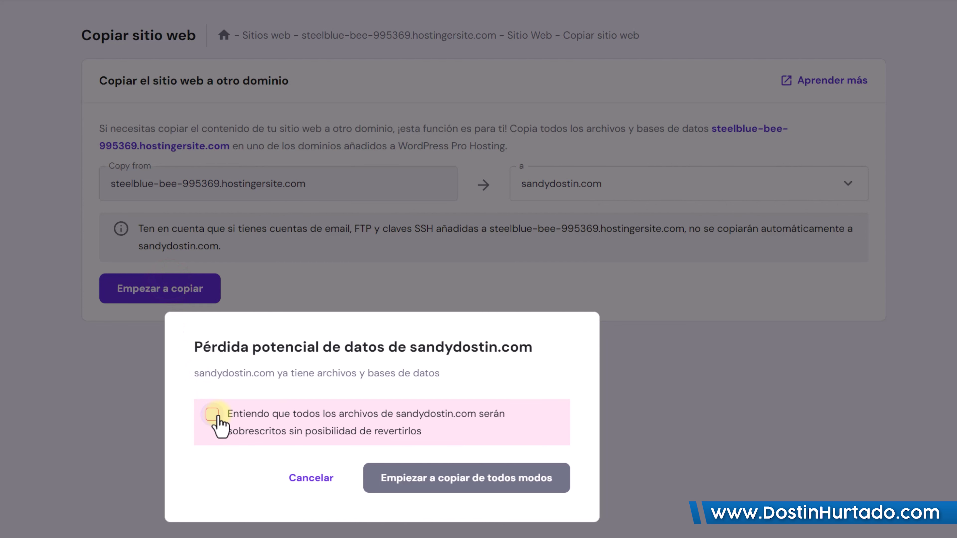
{"action": "left_click", "coordinate": [231, 414]}
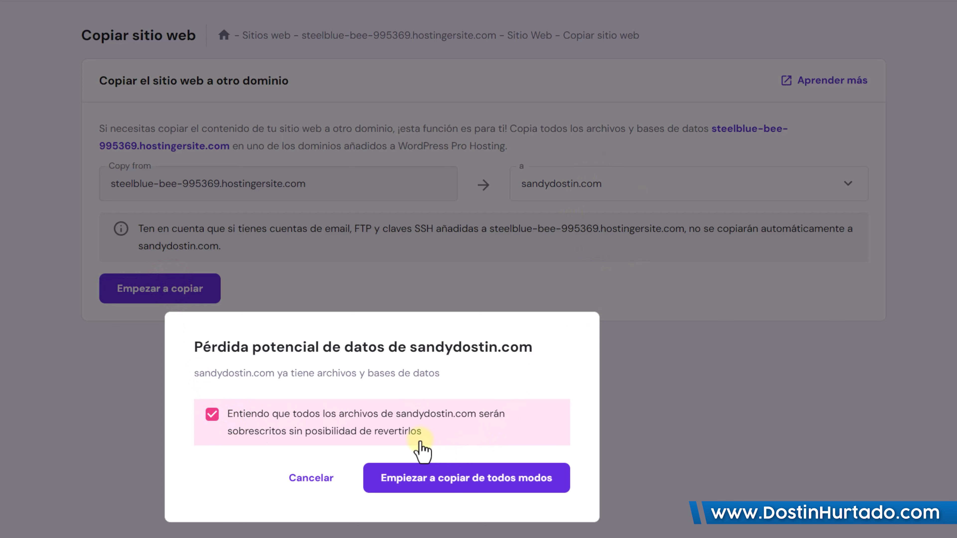
{"action": "left_click", "coordinate": [487, 478]}
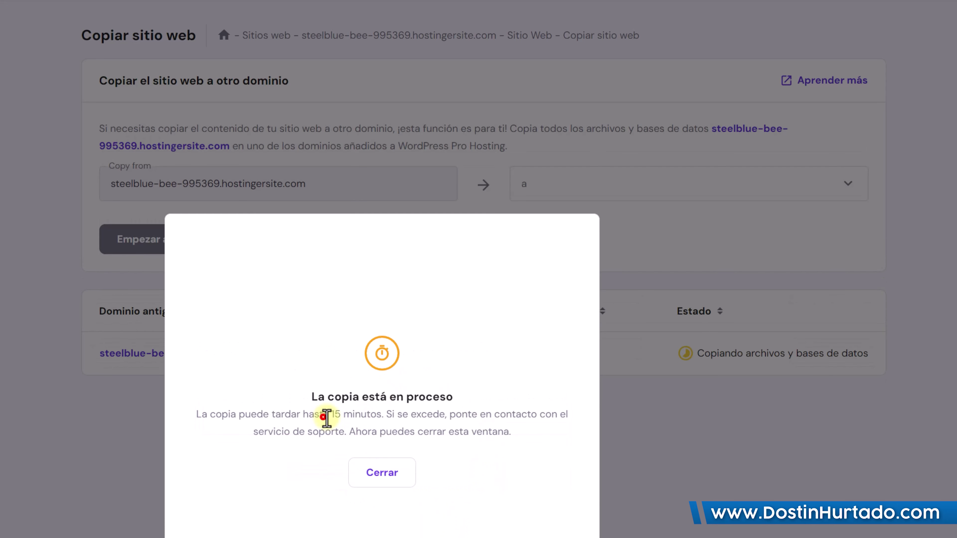
{"action": "left_click_drag", "start_coordinate": [327, 417], "coordinate": [399, 417]}
{"action": "left_click", "coordinate": [391, 414]}
{"action": "left_click", "coordinate": [384, 472]}
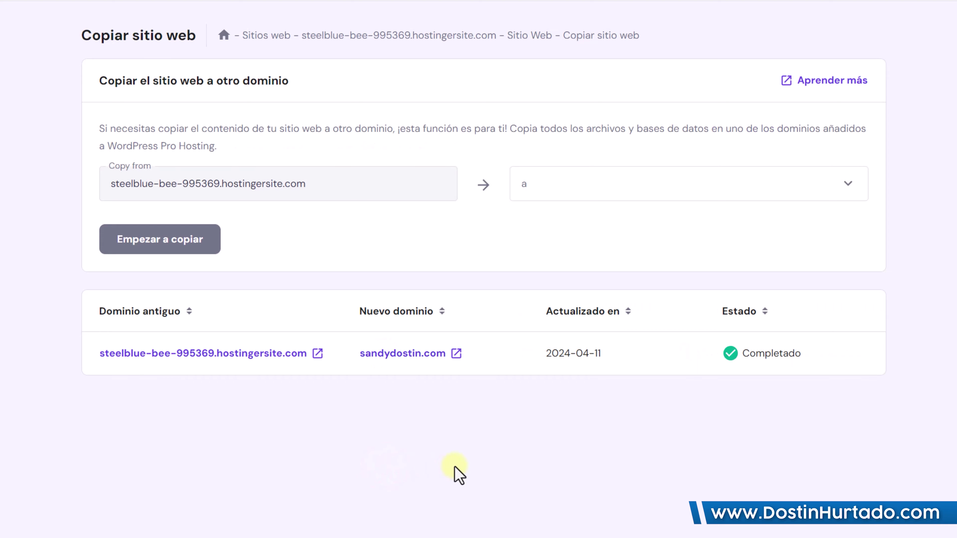
{"action": "double_click", "coordinate": [820, 356]}
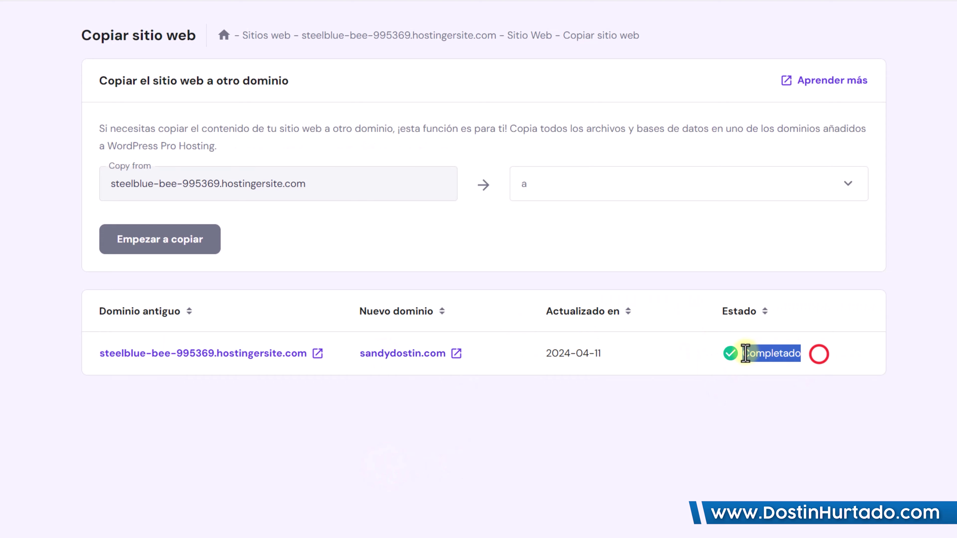
{"action": "left_click", "coordinate": [627, 417]}
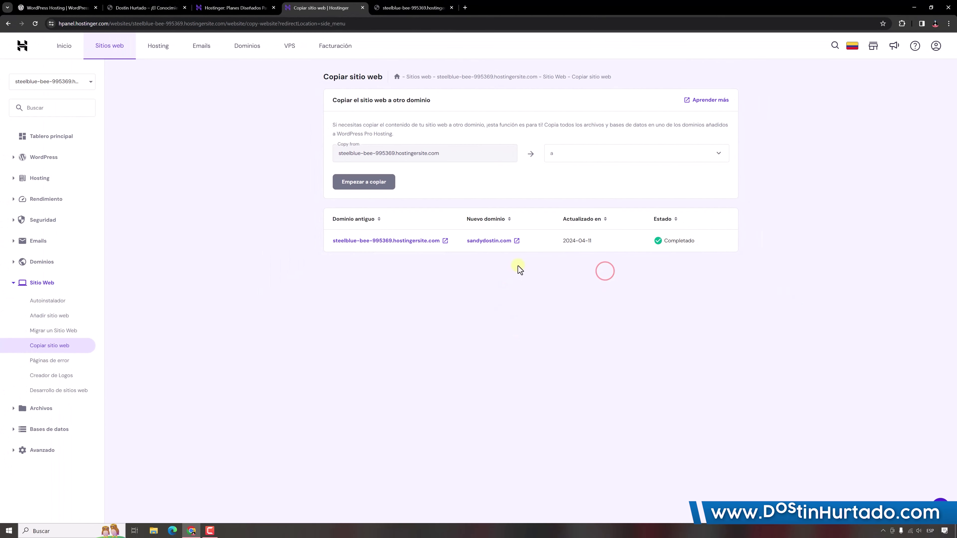
Step: Load sandydostin.com in an incognito window, review the copied blog page, and close the window
{"action": "key", "text": "ctrl+shift+n"}
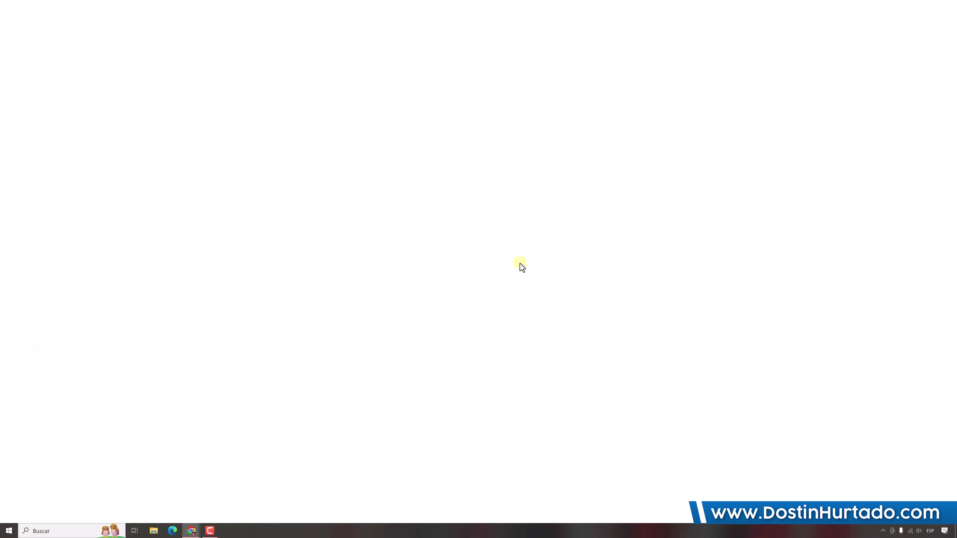
{"action": "key", "text": "ctrl+v"}
{"action": "key", "text": "Return"}
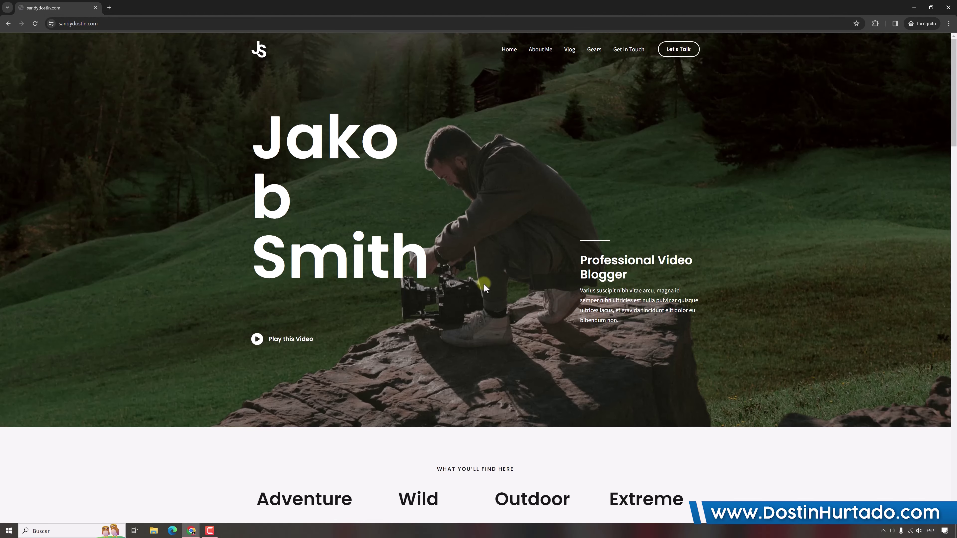
{"action": "scroll", "coordinate": [484, 284], "scroll_direction": "down", "scroll_amount": 8}
{"action": "scroll", "coordinate": [491, 285], "scroll_direction": "down", "scroll_amount": 12}
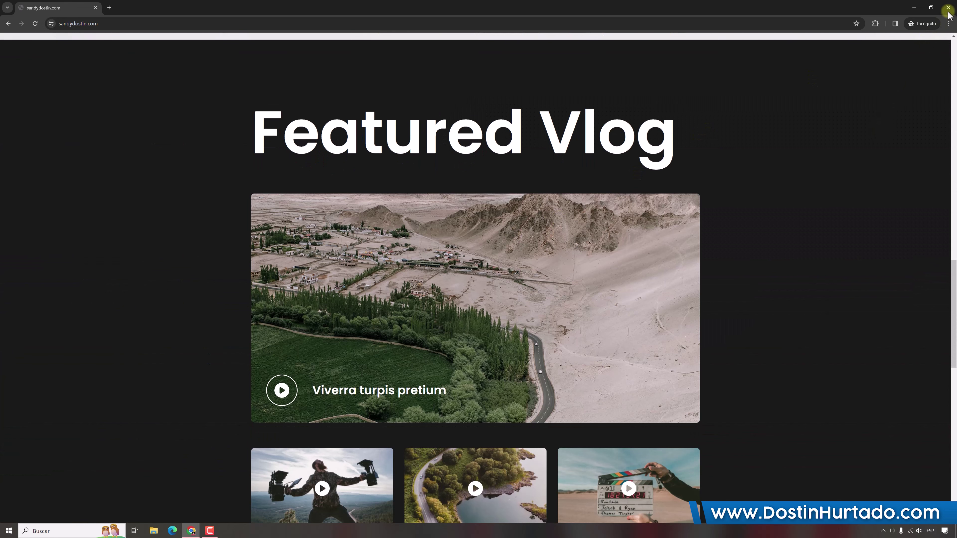
{"action": "left_click", "coordinate": [948, 8]}
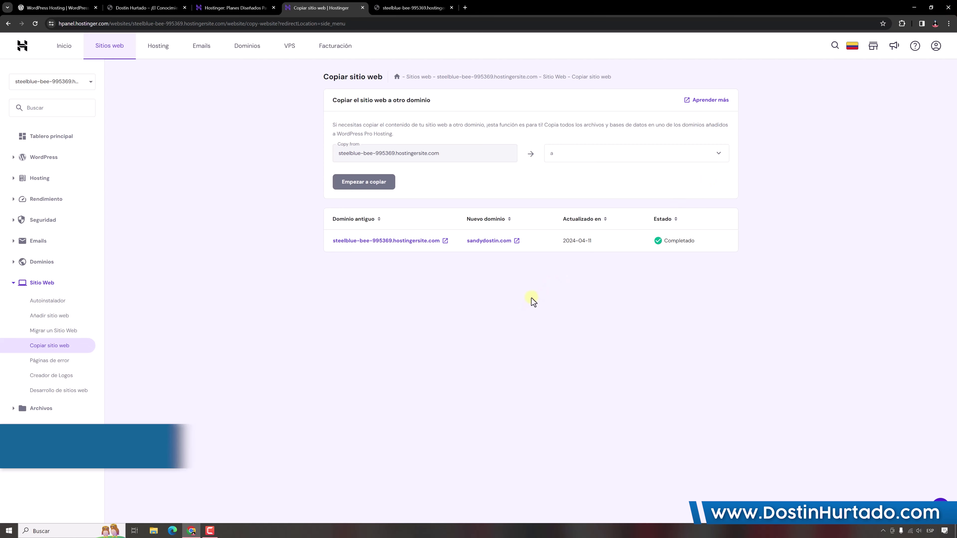
{"action": "left_click", "coordinate": [255, 8]}
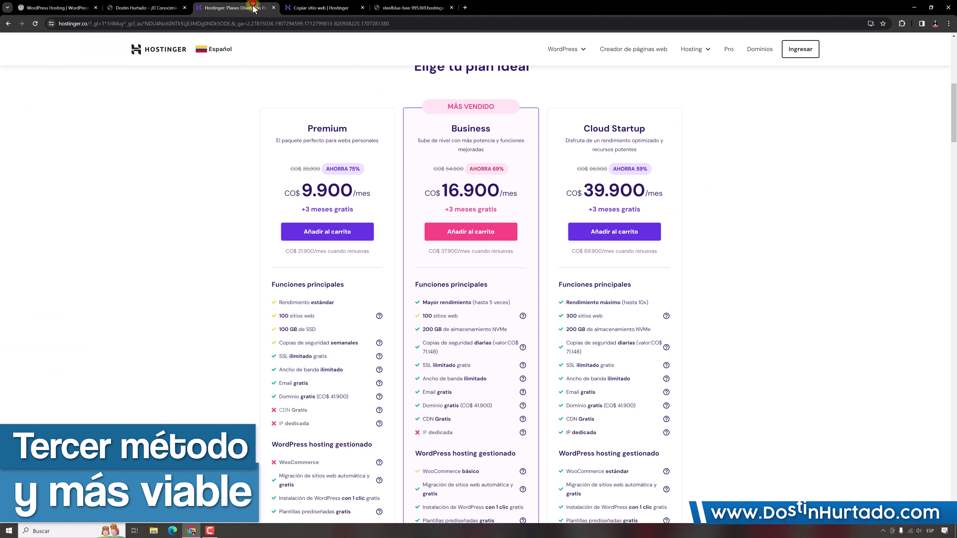
{"action": "left_click", "coordinate": [303, 10]}
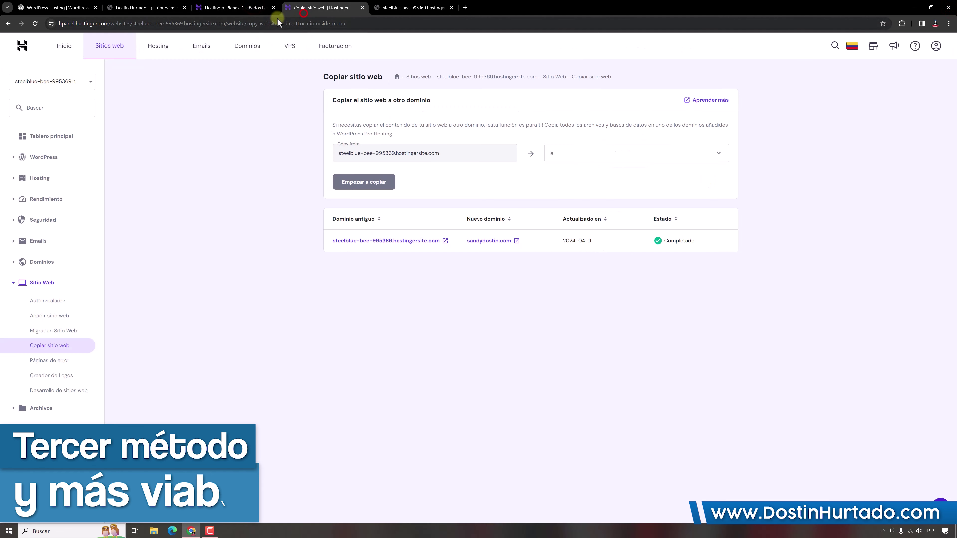
Step: Open the list of websites and locate the entry for the temporary site steelblue-bee-995369.hostingersite.com
{"action": "left_click", "coordinate": [33, 47]}
{"action": "left_click", "coordinate": [108, 51]}
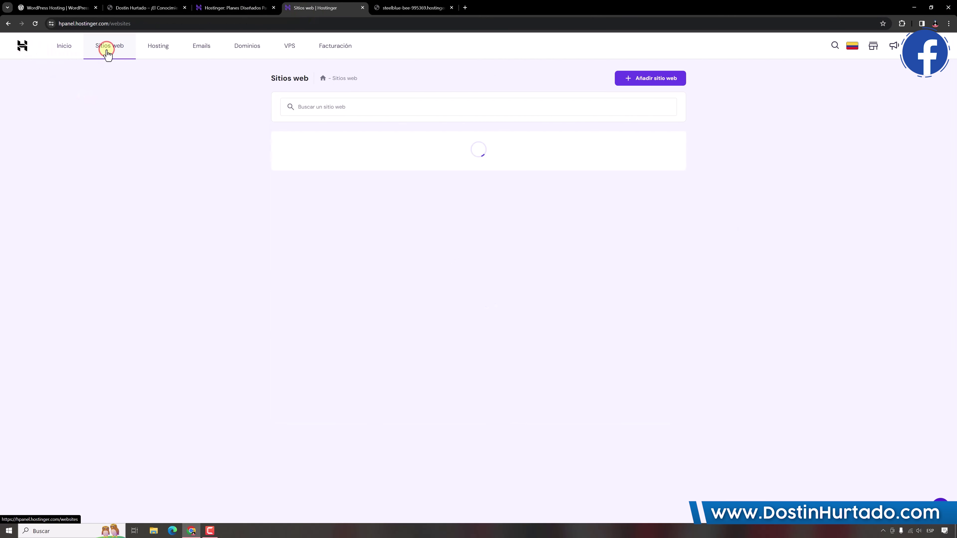
{"action": "left_click_drag", "start_coordinate": [311, 136], "coordinate": [372, 138]}
{"action": "left_click_drag", "start_coordinate": [286, 144], "coordinate": [363, 150]}
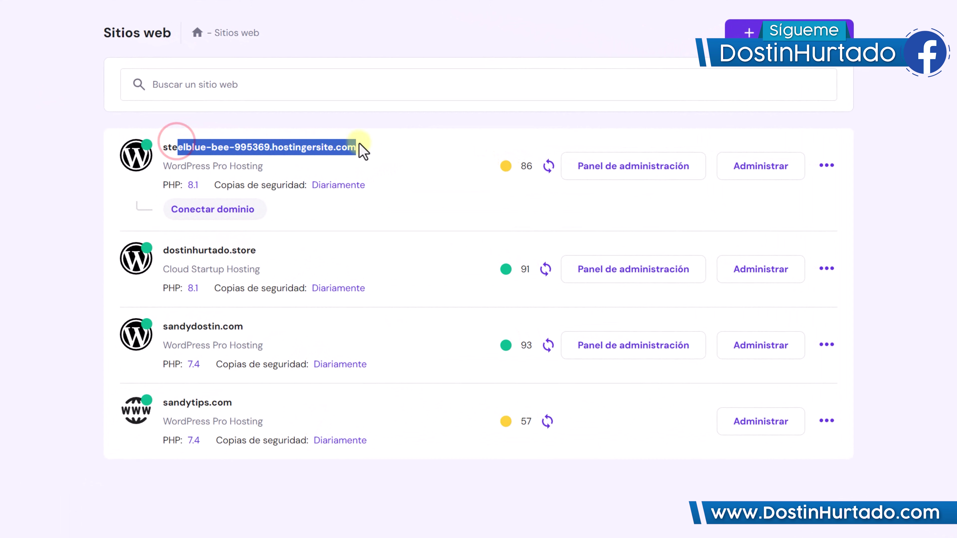
{"action": "left_click", "coordinate": [372, 145]}
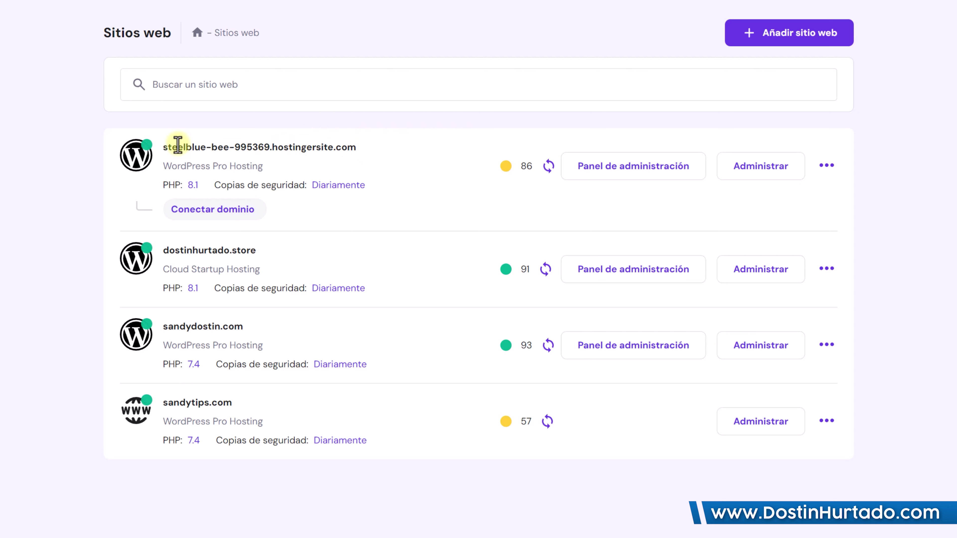
{"action": "left_click_drag", "start_coordinate": [167, 147], "coordinate": [363, 150]}
{"action": "left_click", "coordinate": [364, 151]}
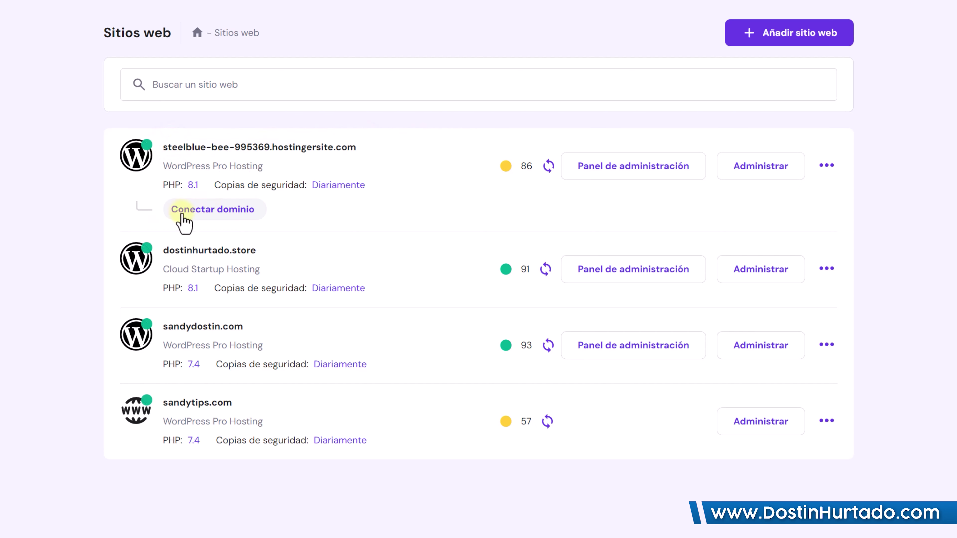
Step: Connect the already owned domain dostinhurtado.com.co to the temporary site steelblue-bee-995369.hostingersite.com
{"action": "left_click", "coordinate": [236, 209]}
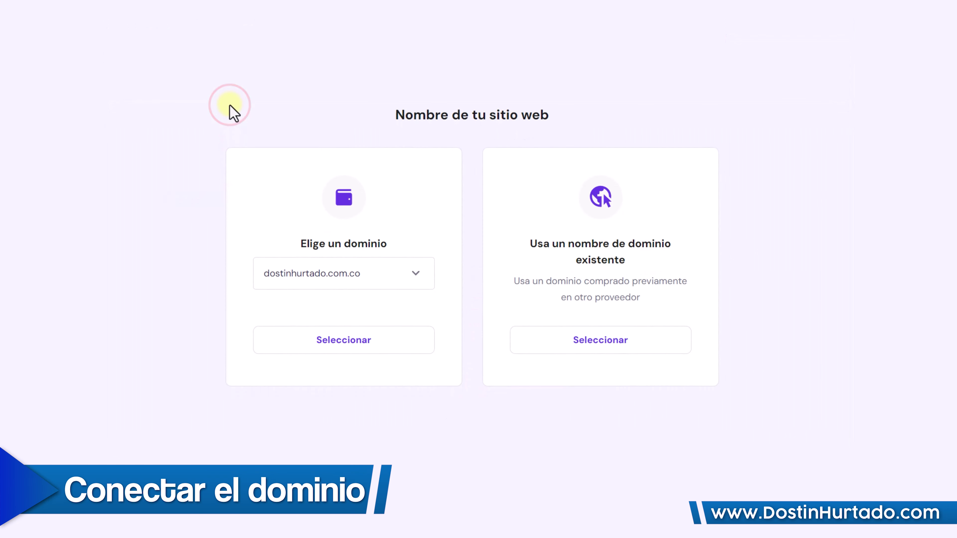
{"action": "left_click", "coordinate": [391, 278]}
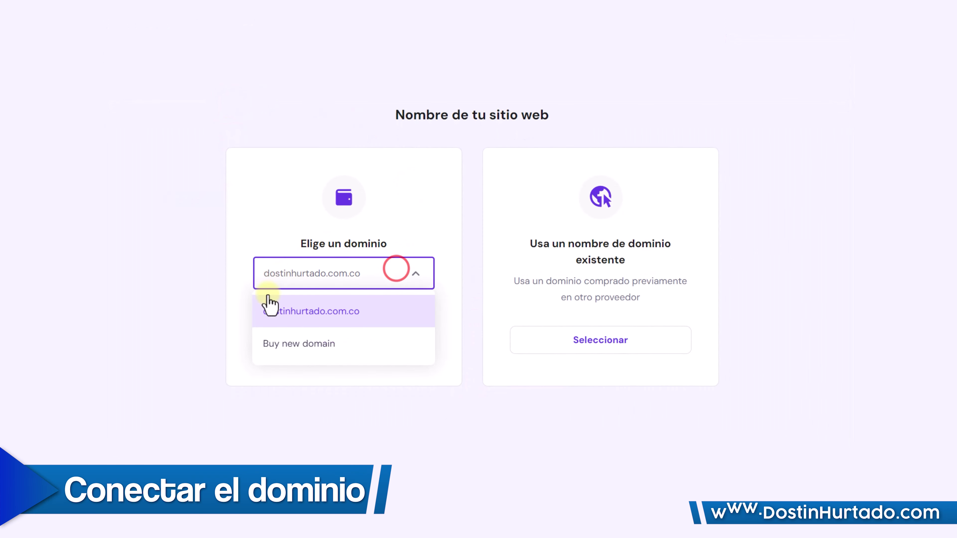
{"action": "left_click", "coordinate": [340, 311]}
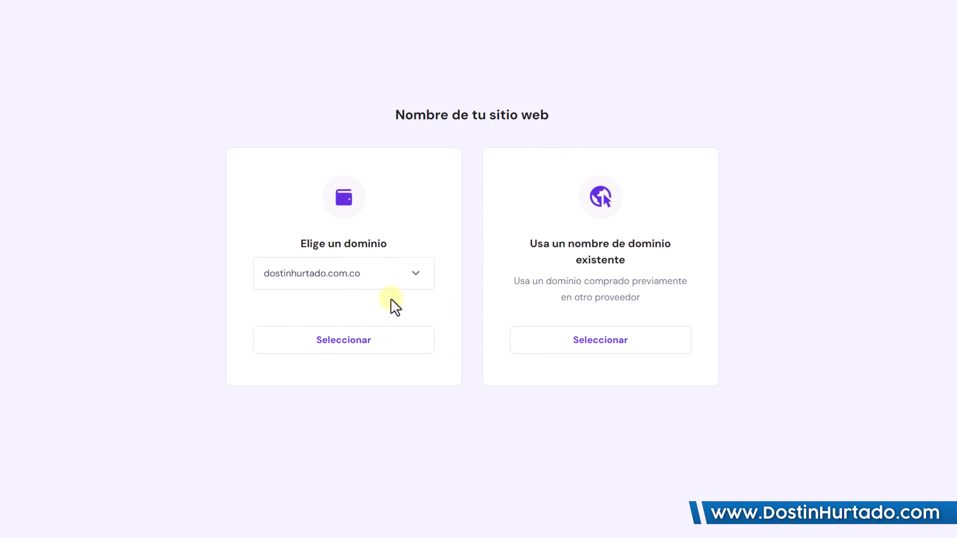
{"action": "left_click", "coordinate": [400, 280]}
{"action": "left_click", "coordinate": [428, 233]}
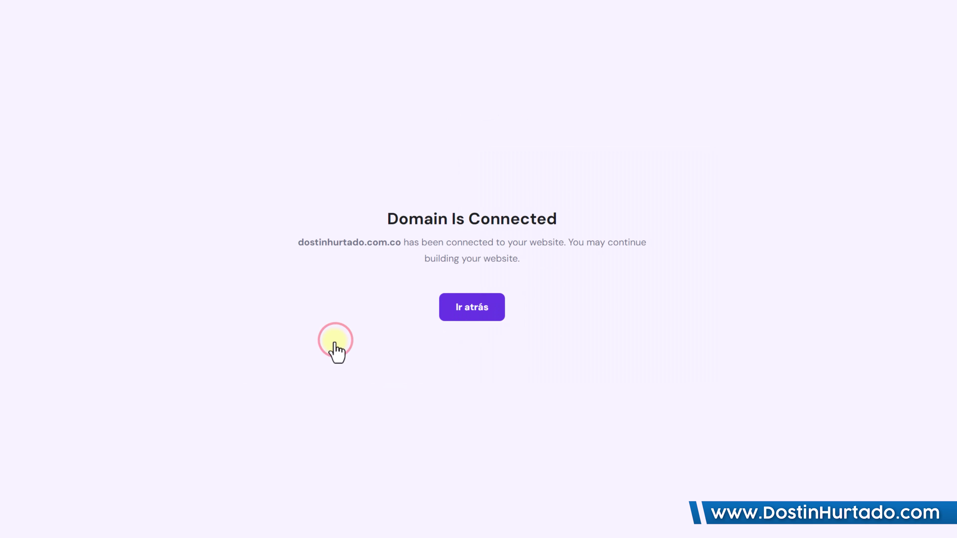
Step: Go back to the website list after connecting the domain and check the name shown for the temporary site
{"action": "left_click", "coordinate": [471, 331]}
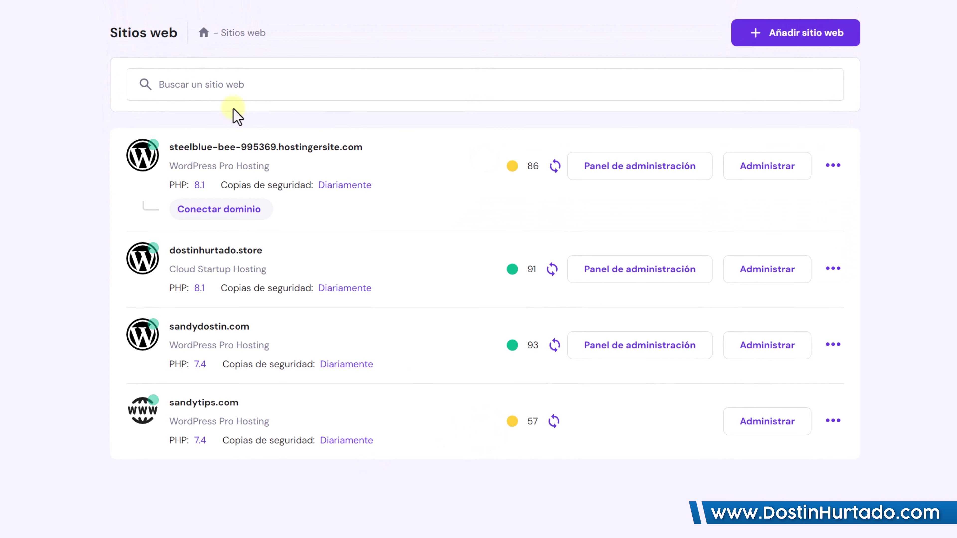
{"action": "left_click_drag", "start_coordinate": [176, 144], "coordinate": [331, 146]}
{"action": "left_click", "coordinate": [273, 151]}
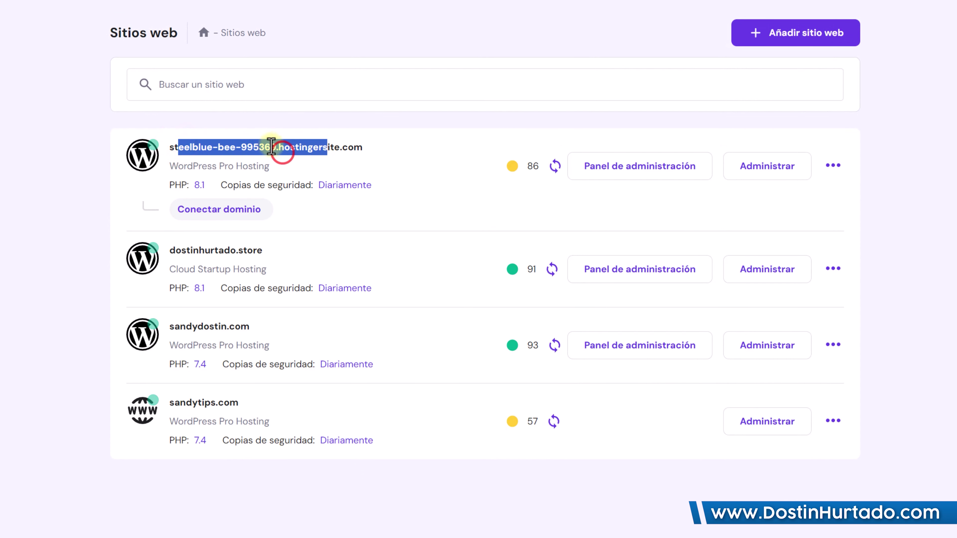
{"action": "left_click", "coordinate": [25, 198]}
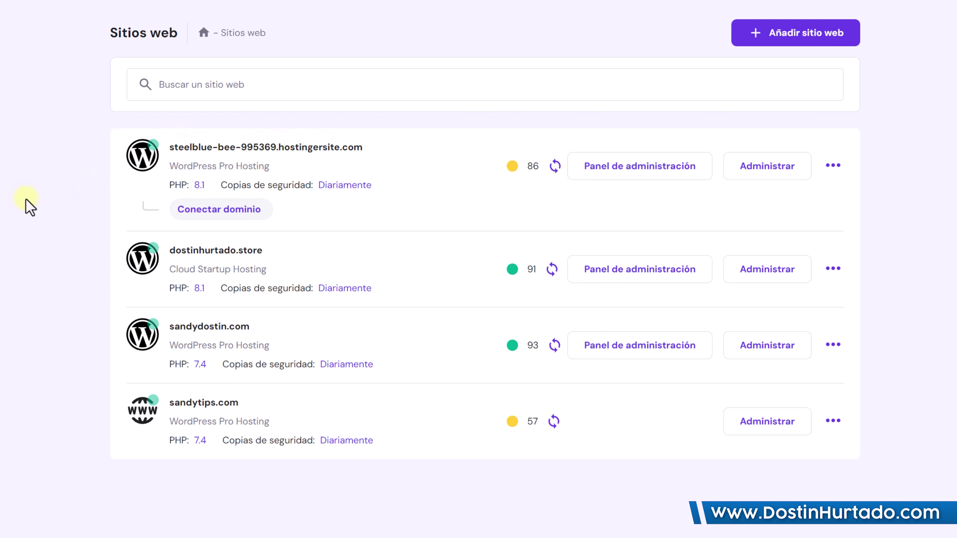